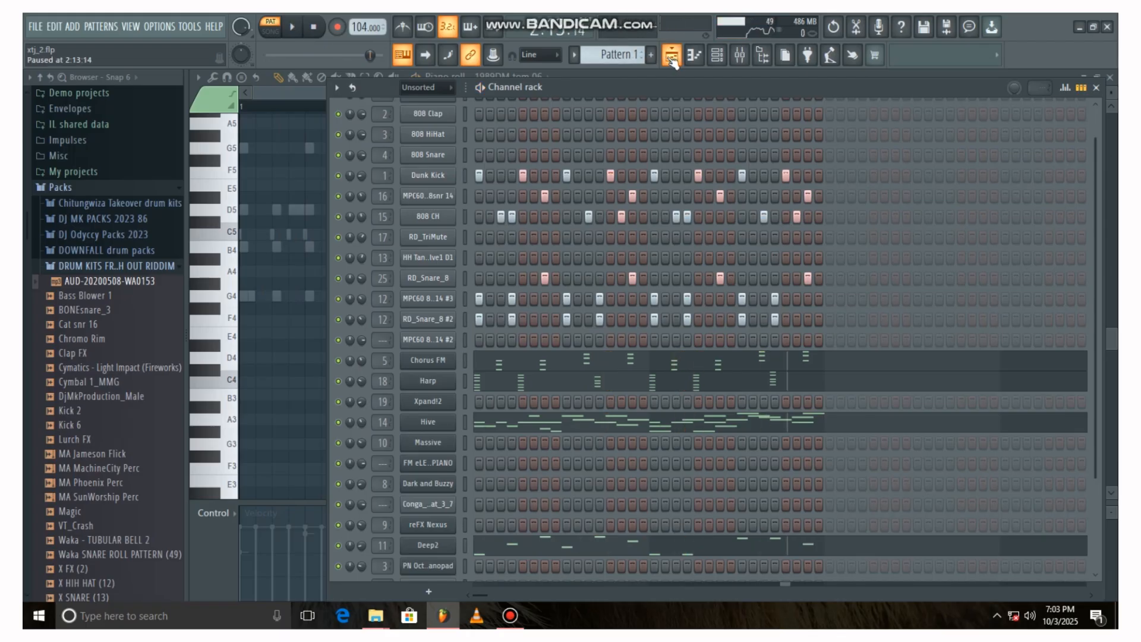
# Step: Play Pattern 2 and inspect the Dunk Kick channel's sampler settings
pyautogui.press('KP_Add')
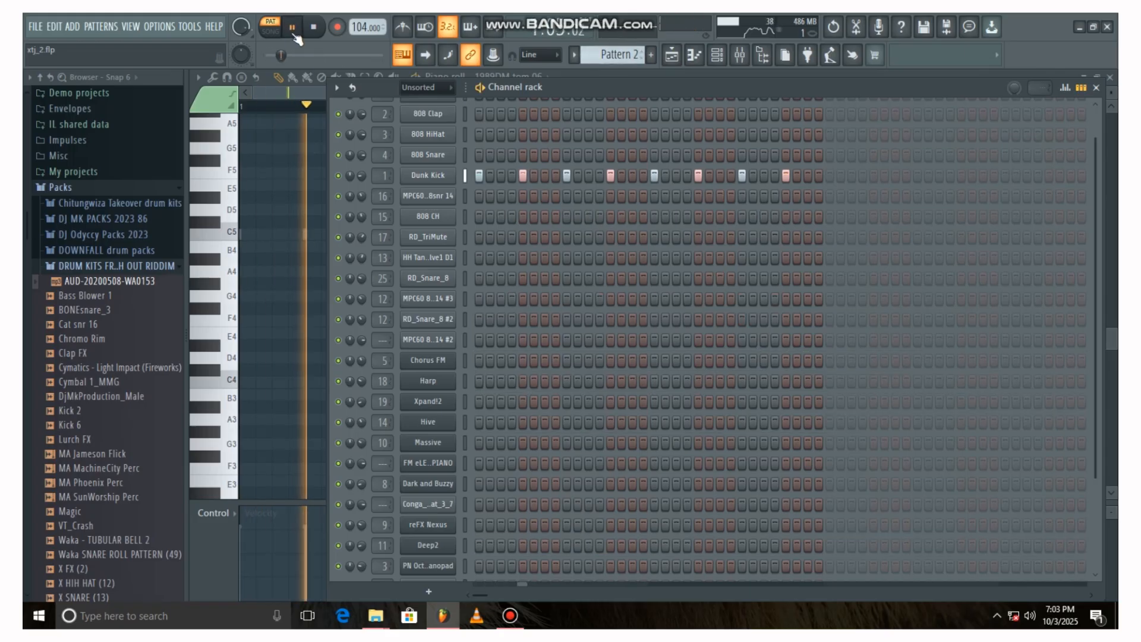
pyautogui.click(438, 180)
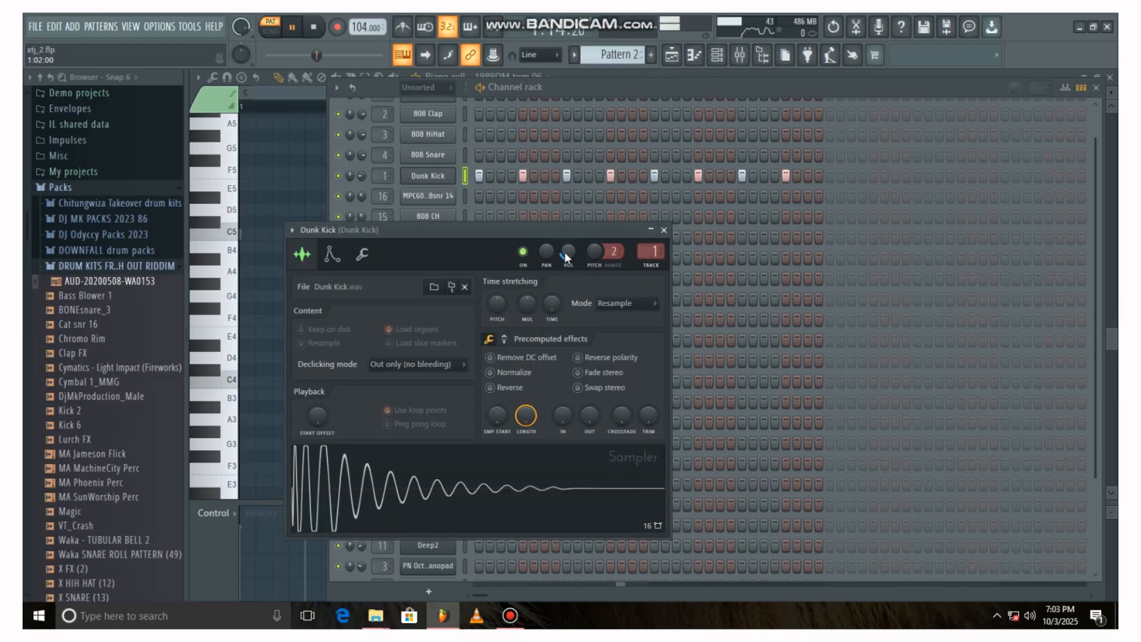
pyautogui.click(665, 231)
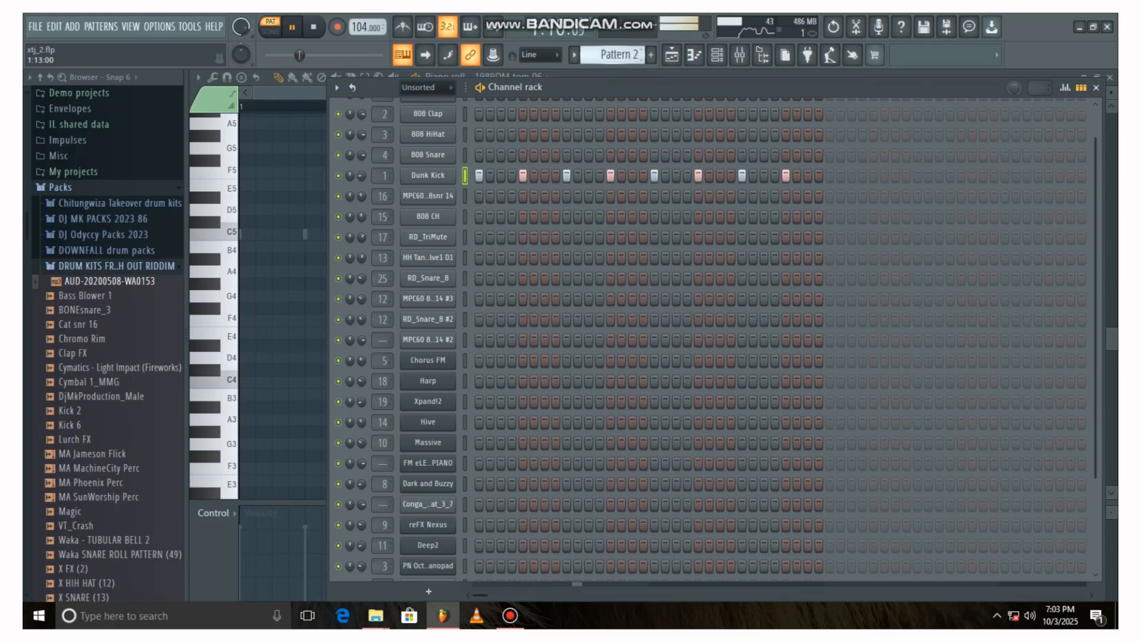
# Step: Switch to Pattern 3 and examine the PN Octaved Pianopad chord notes and the channel's Nexus preset
pyautogui.moveTo(619, 56); pyautogui.dragTo(619, 49)
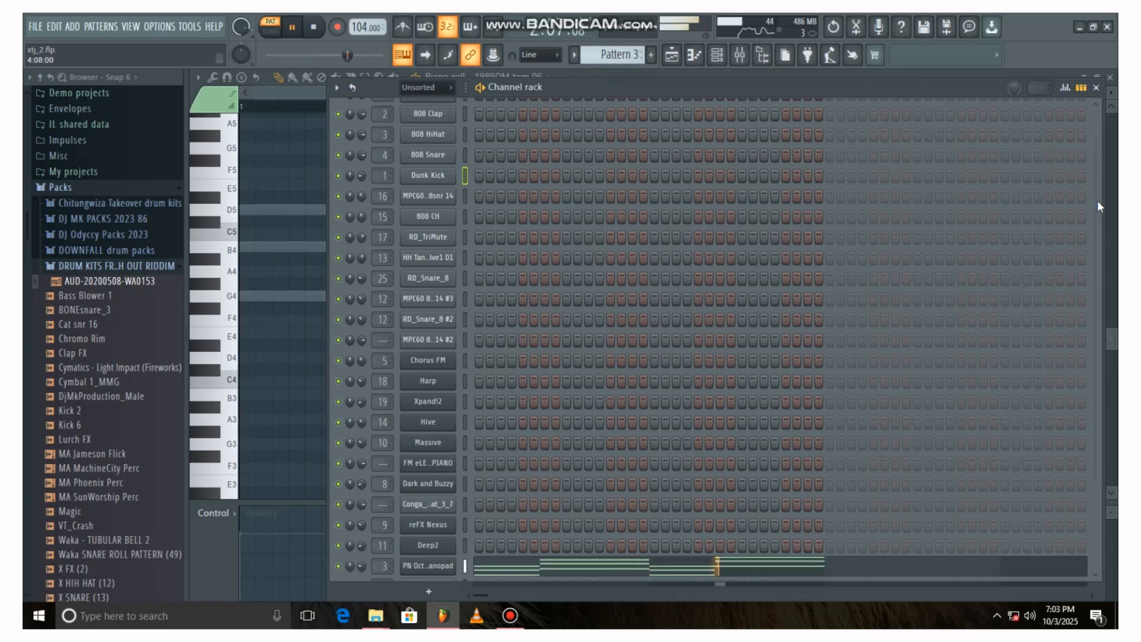
pyautogui.scroll(-4, 1095, 202)
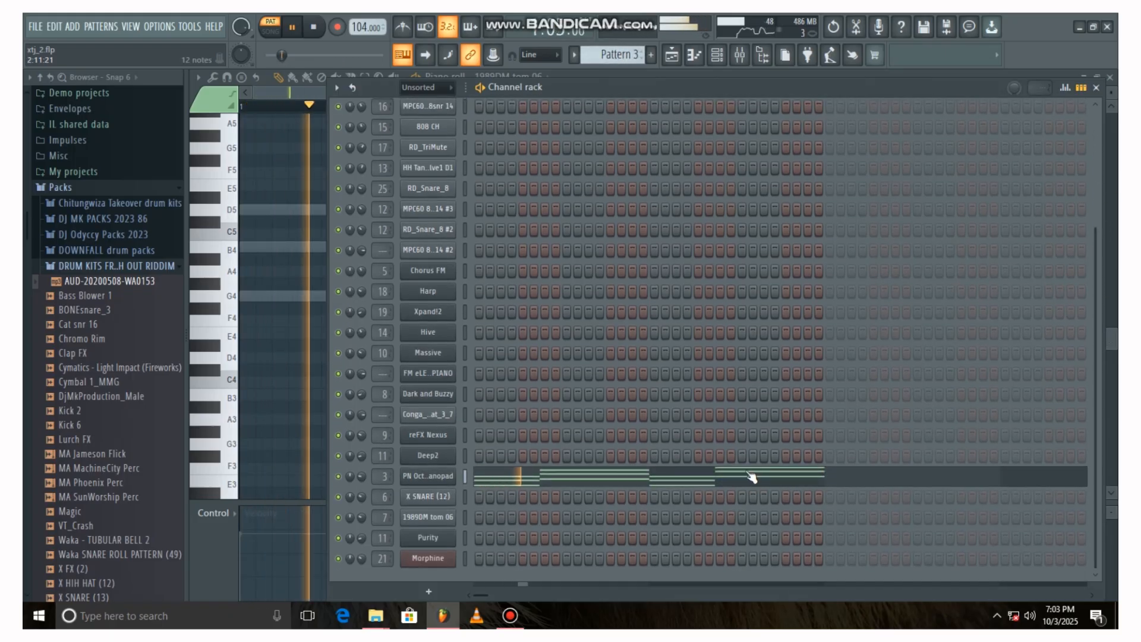
pyautogui.click(752, 478)
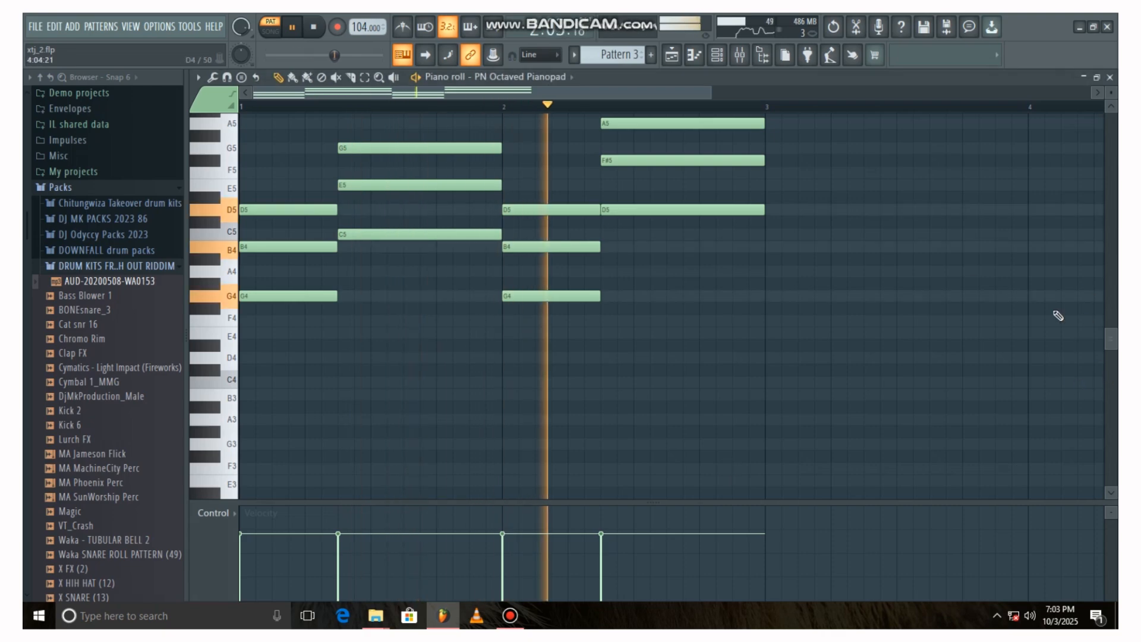
pyautogui.moveTo(1109, 334); pyautogui.dragTo(1108, 305)
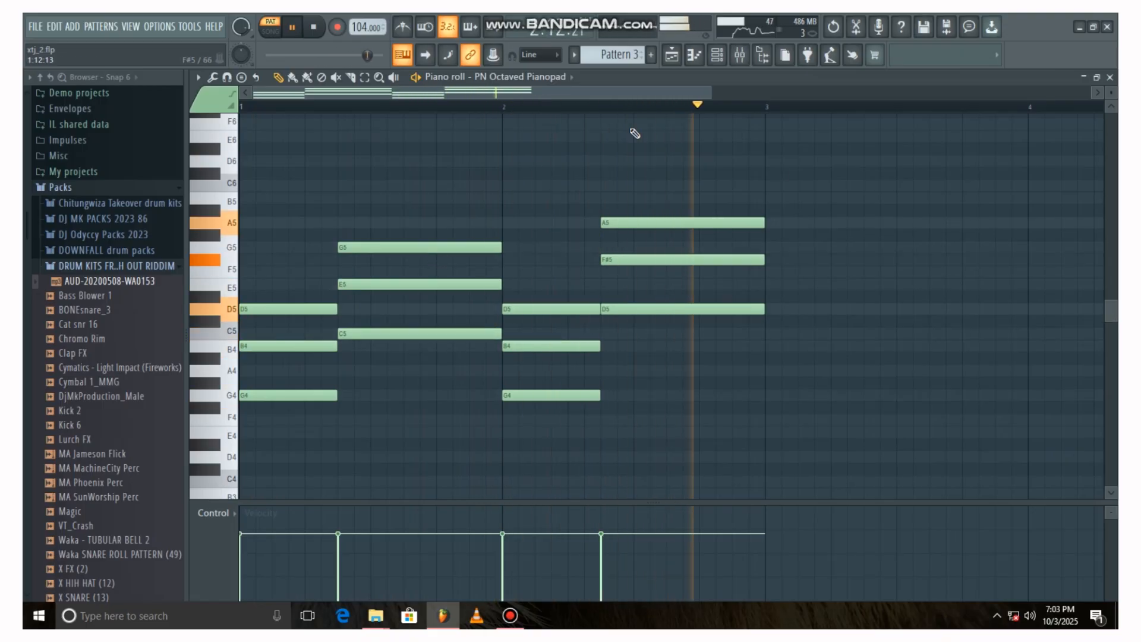
pyautogui.press('F6')
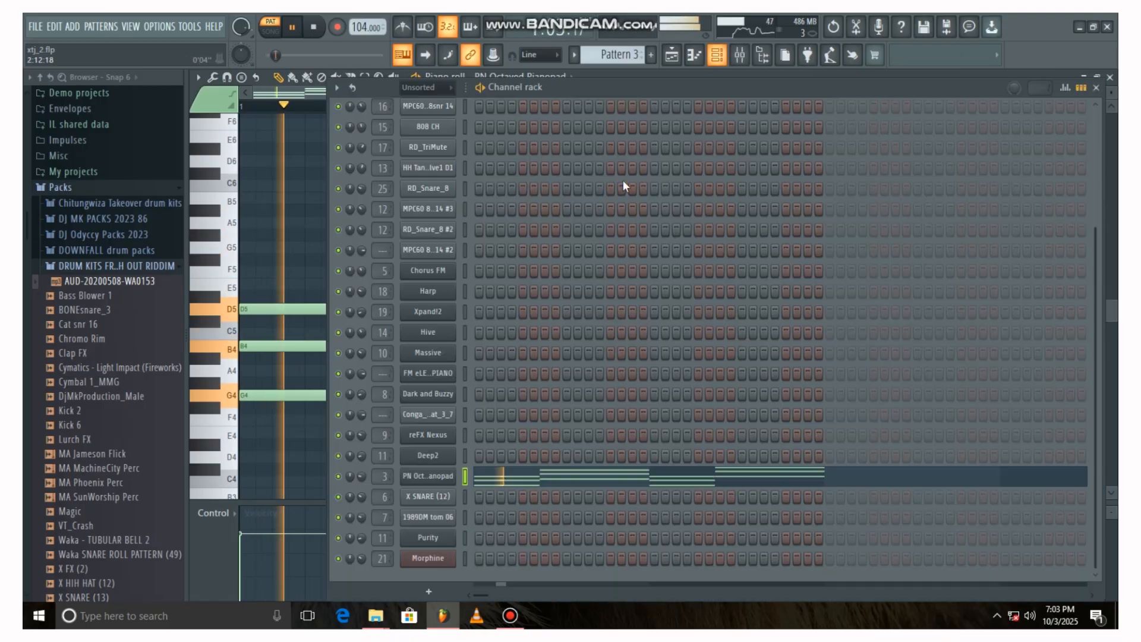
pyautogui.click(425, 476)
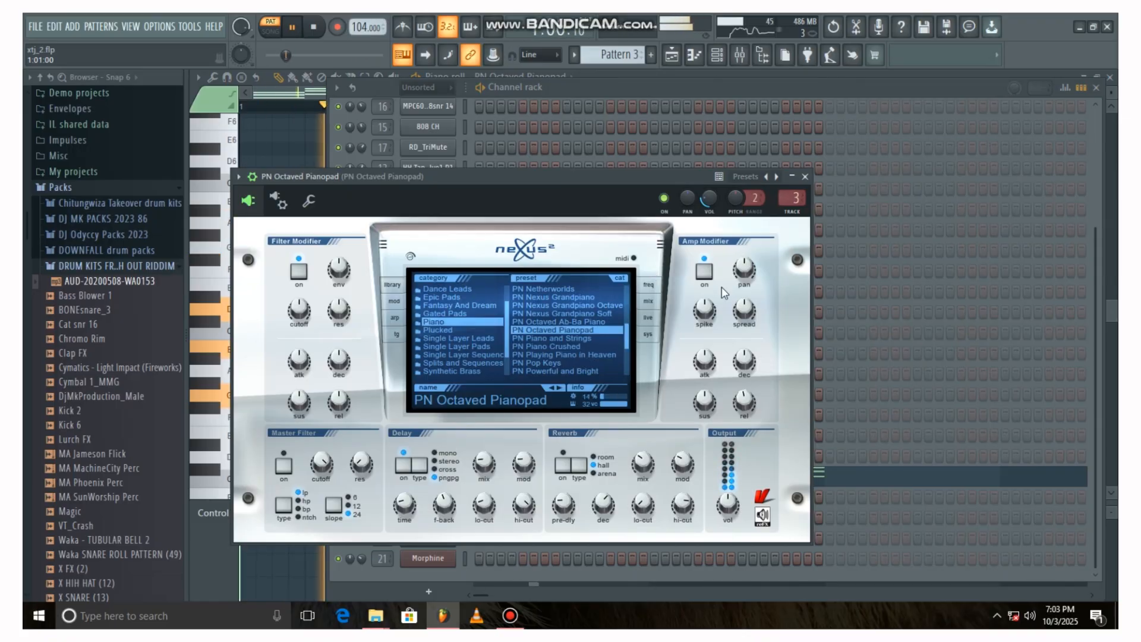
pyautogui.click(805, 178)
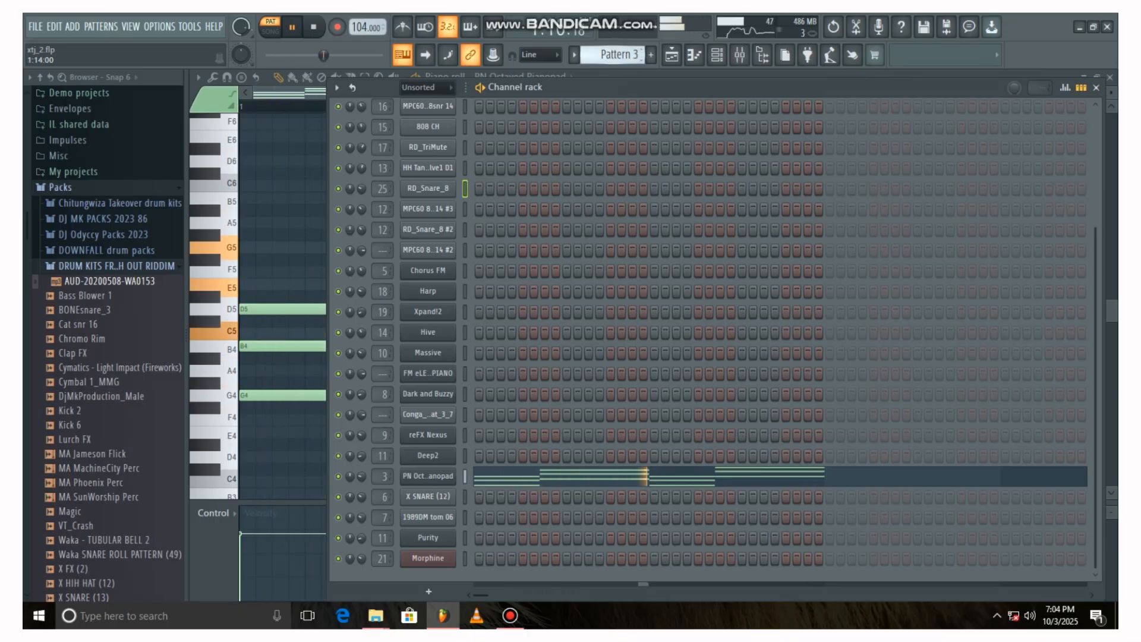
# Step: Switch to Pattern 4 and examine the reFX Nexus channel's bass preset and its notes in the piano roll
pyautogui.press('KP_Add')
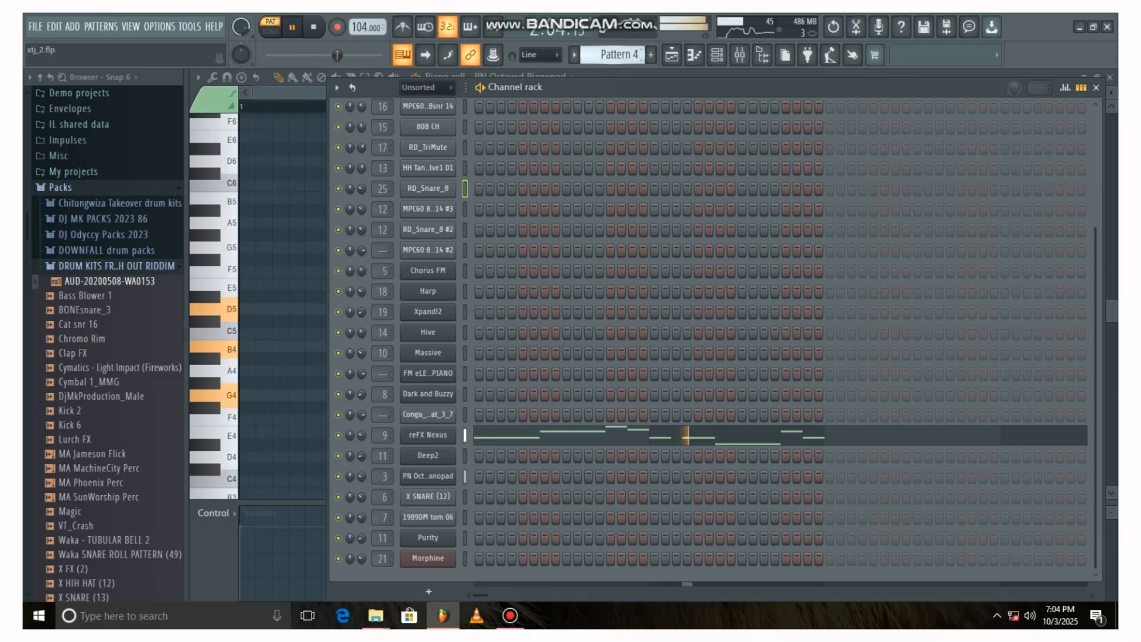
pyautogui.click(430, 439)
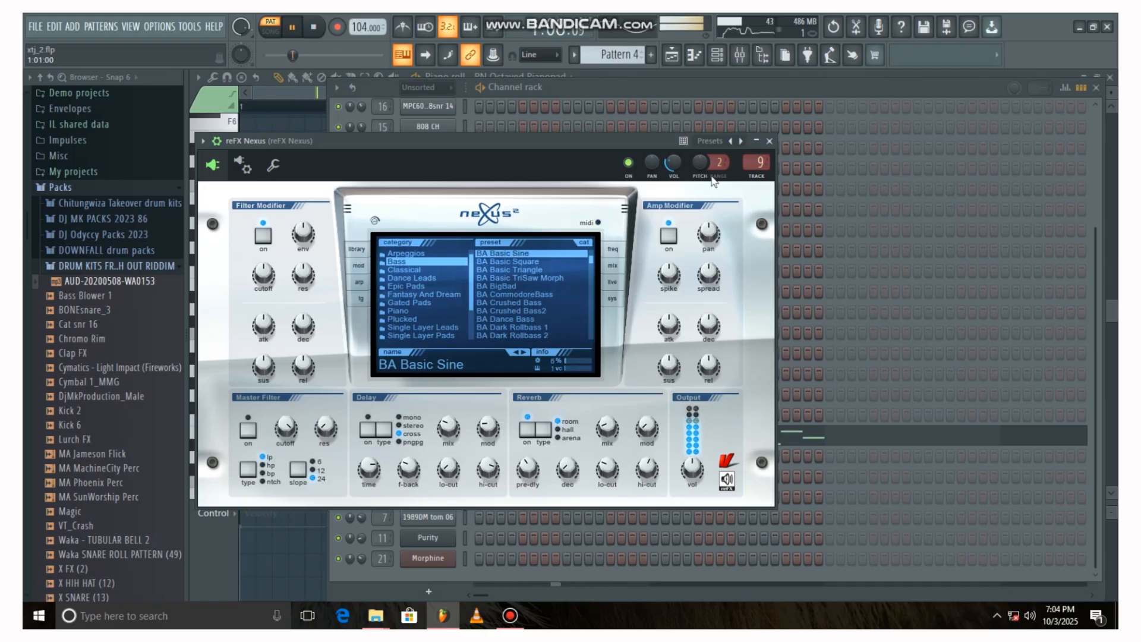
pyautogui.click(769, 142)
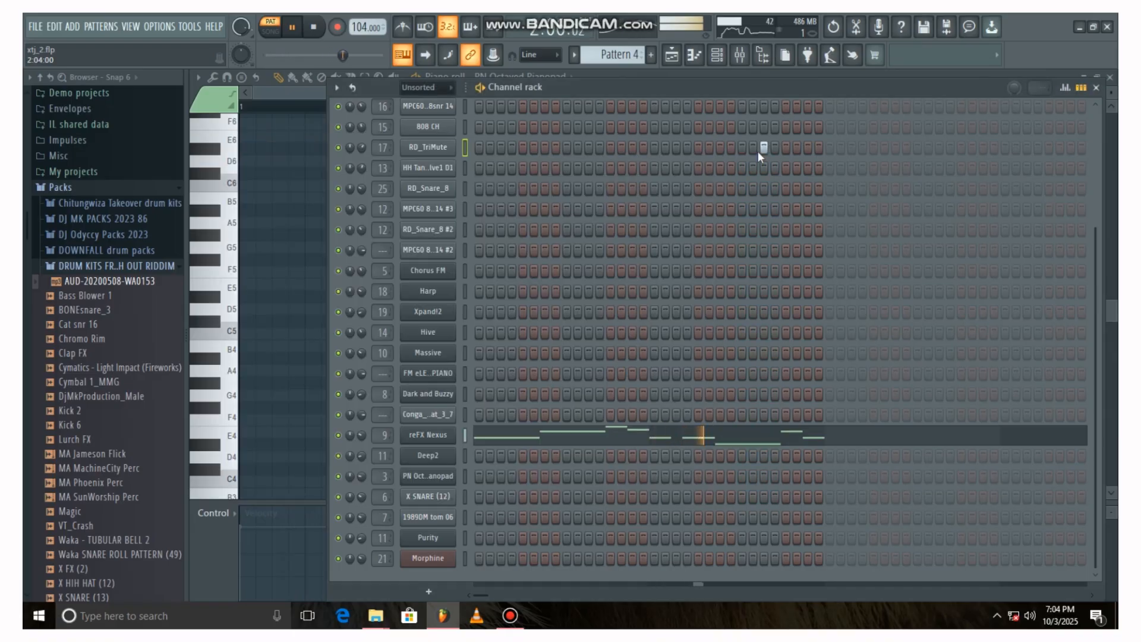
pyautogui.click(600, 438)
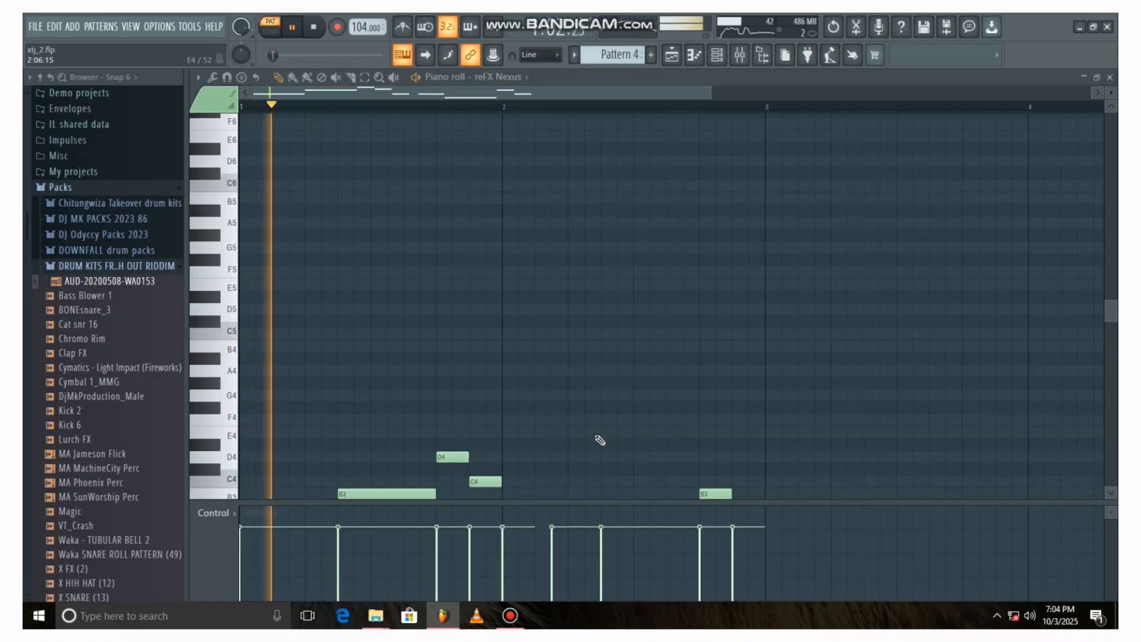
pyautogui.moveTo(1109, 320); pyautogui.dragTo(1110, 362)
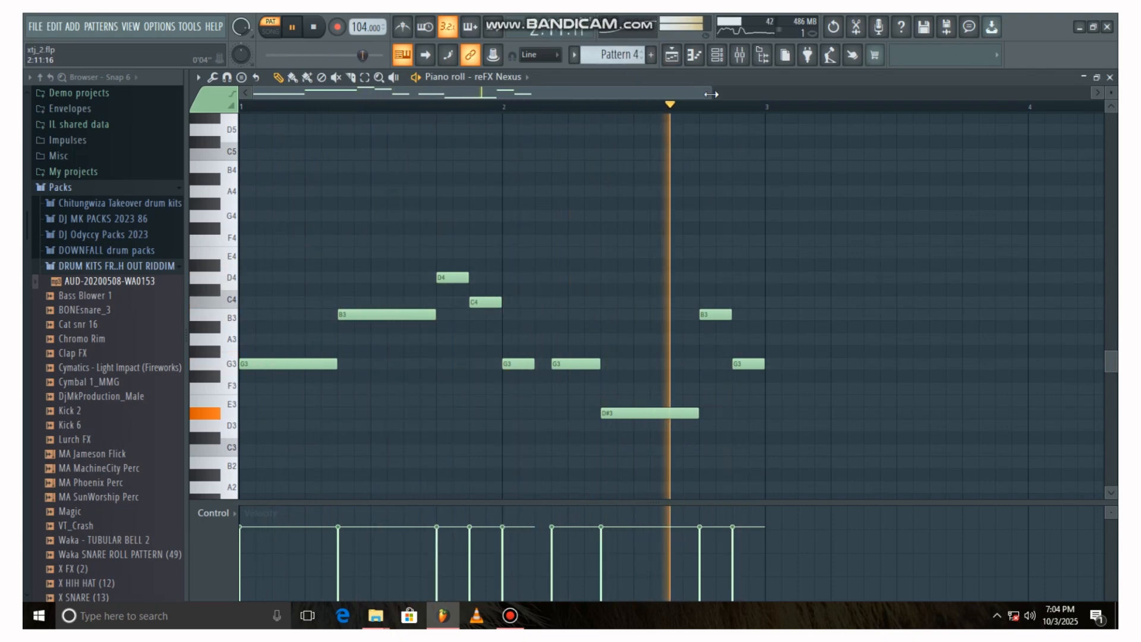
pyautogui.moveTo(711, 94); pyautogui.dragTo(800, 93)
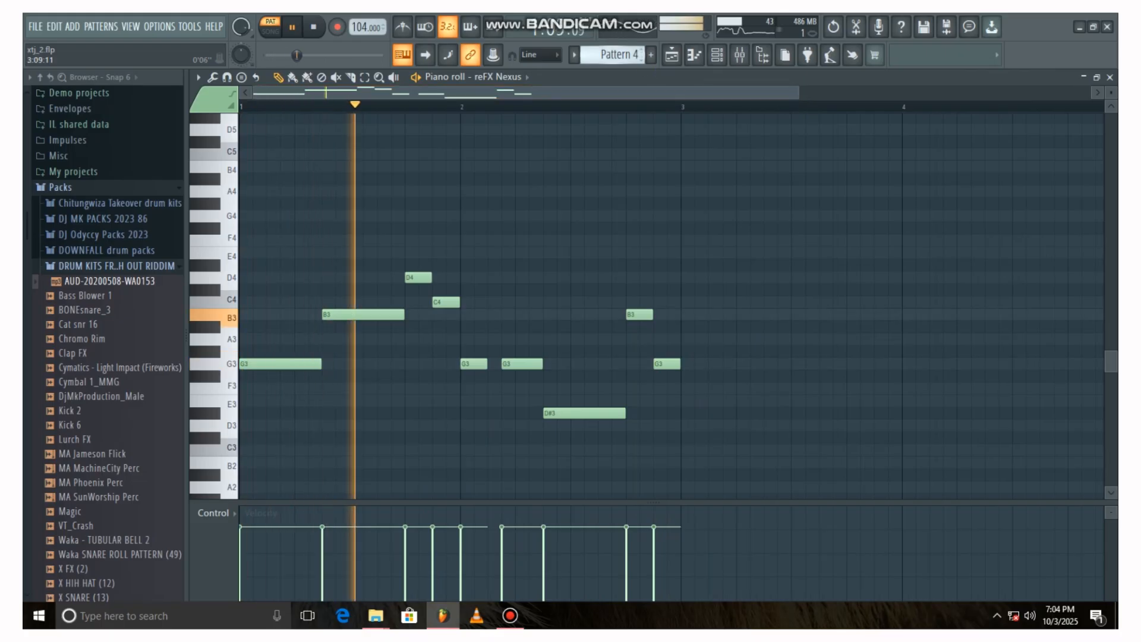
# Step: Switch to Pattern 5 and examine the Chorus FM channel's Purity preset and its chord notes in the piano roll
pyautogui.press('KP_Add')
pyautogui.click(724, 60)
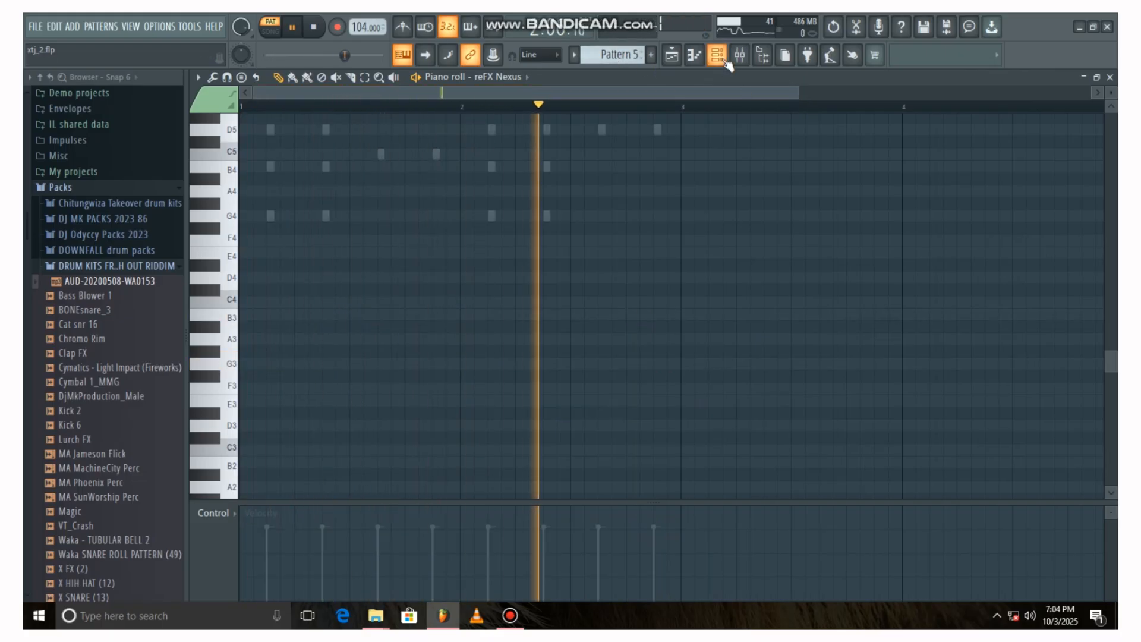
pyautogui.click(440, 274)
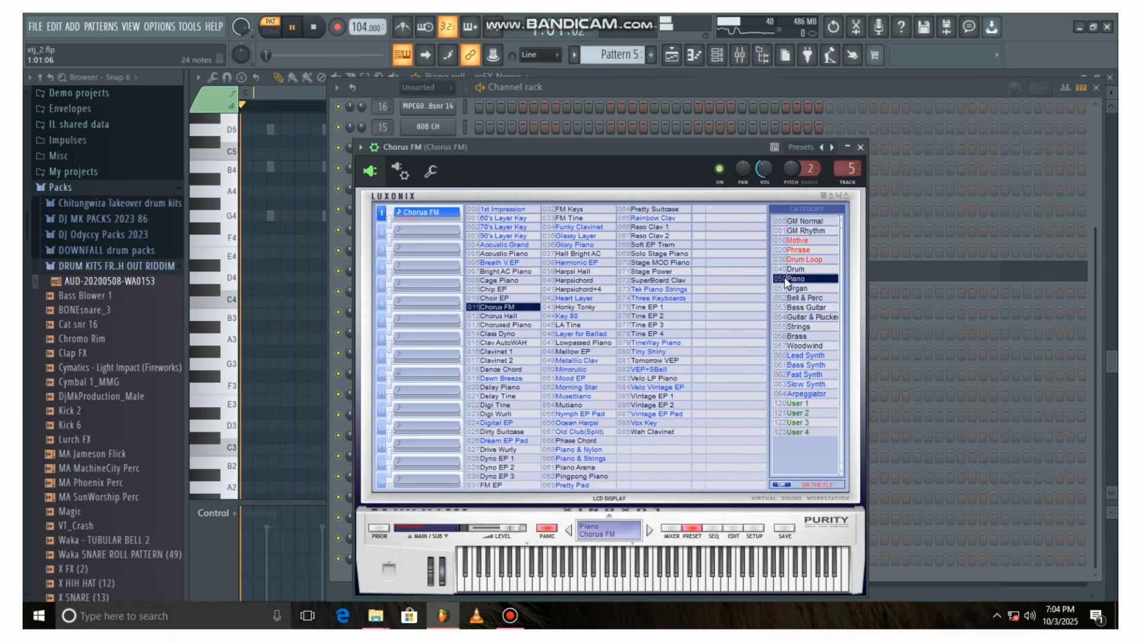
pyautogui.click(859, 147)
pyautogui.press('F6')
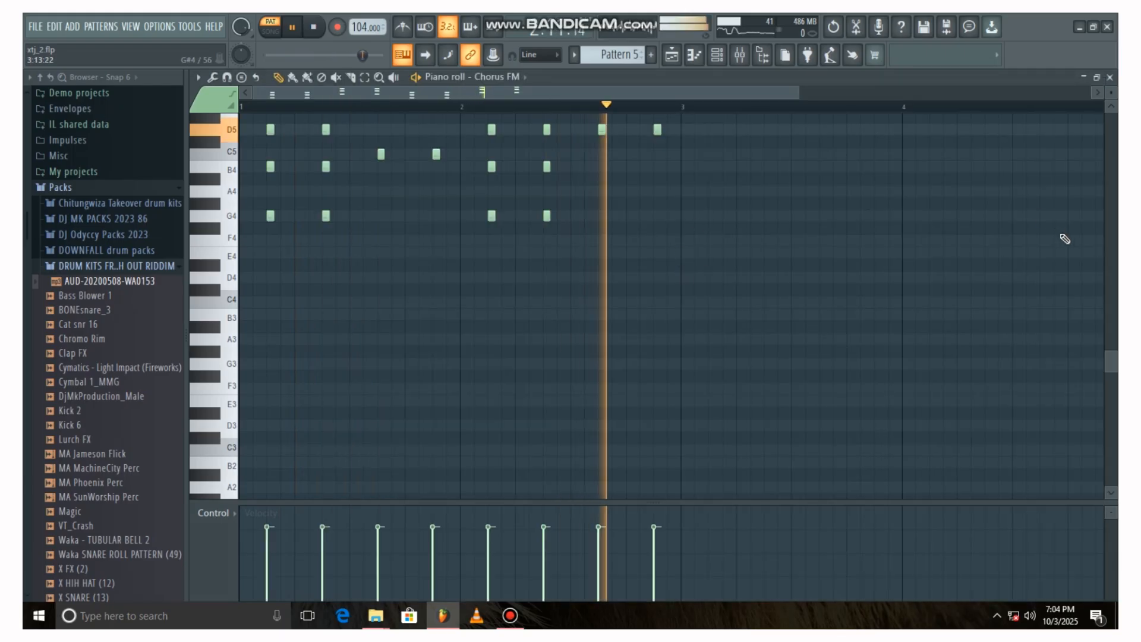
pyautogui.moveTo(1106, 358); pyautogui.dragTo(1103, 317)
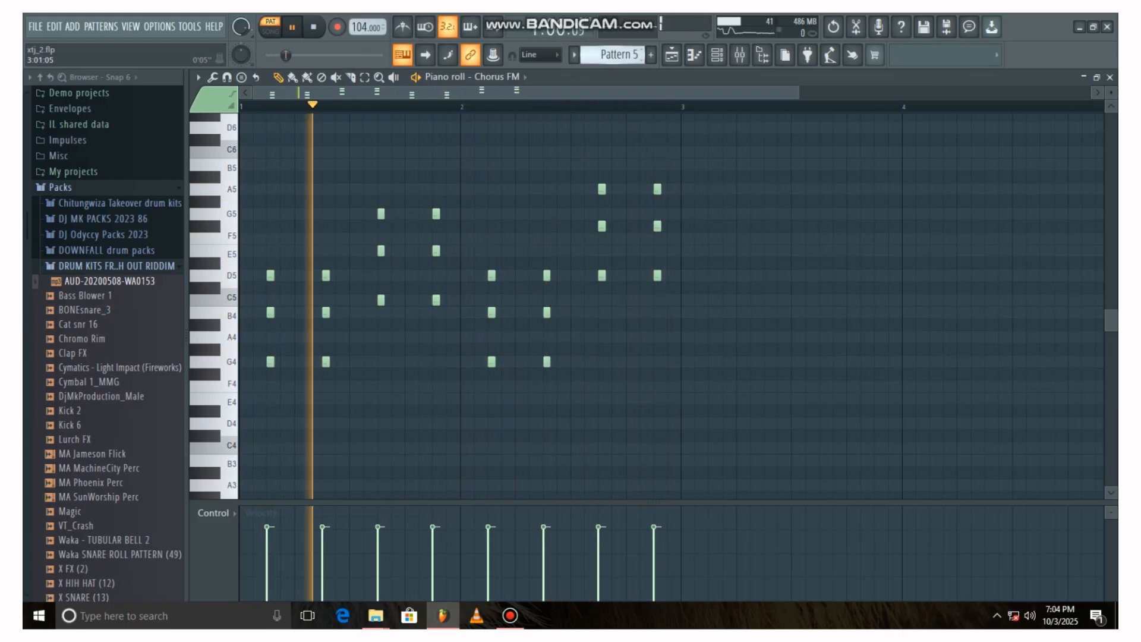
# Step: Switch to Pattern 6 and examine its percussion steps in the channel rack
pyautogui.moveTo(621, 55); pyautogui.dragTo(621, 49)
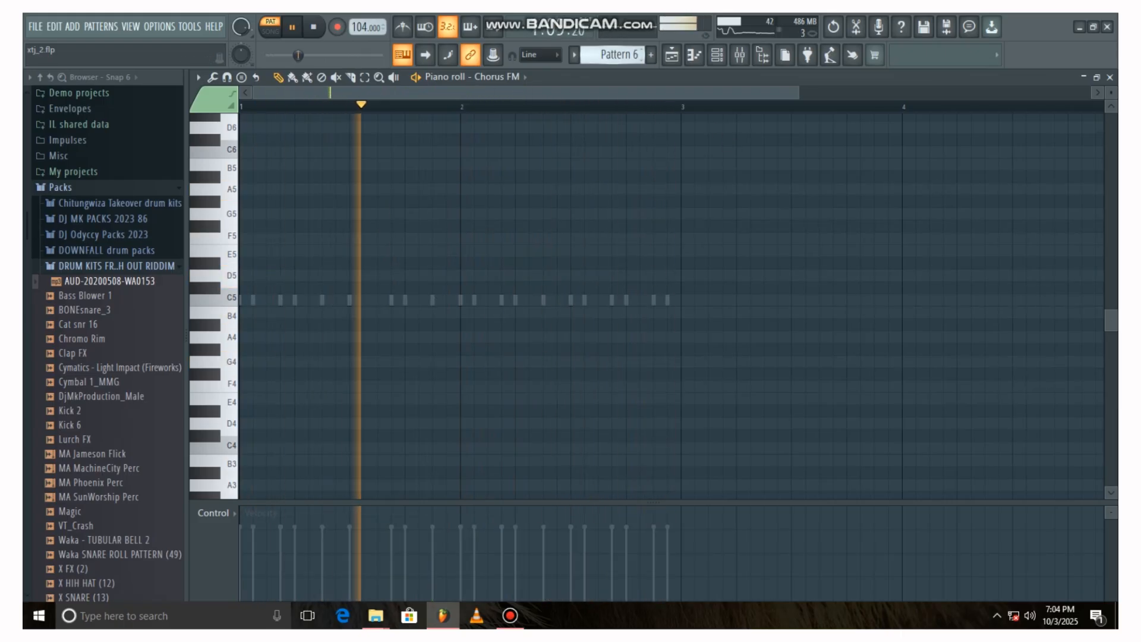
pyautogui.click(717, 55)
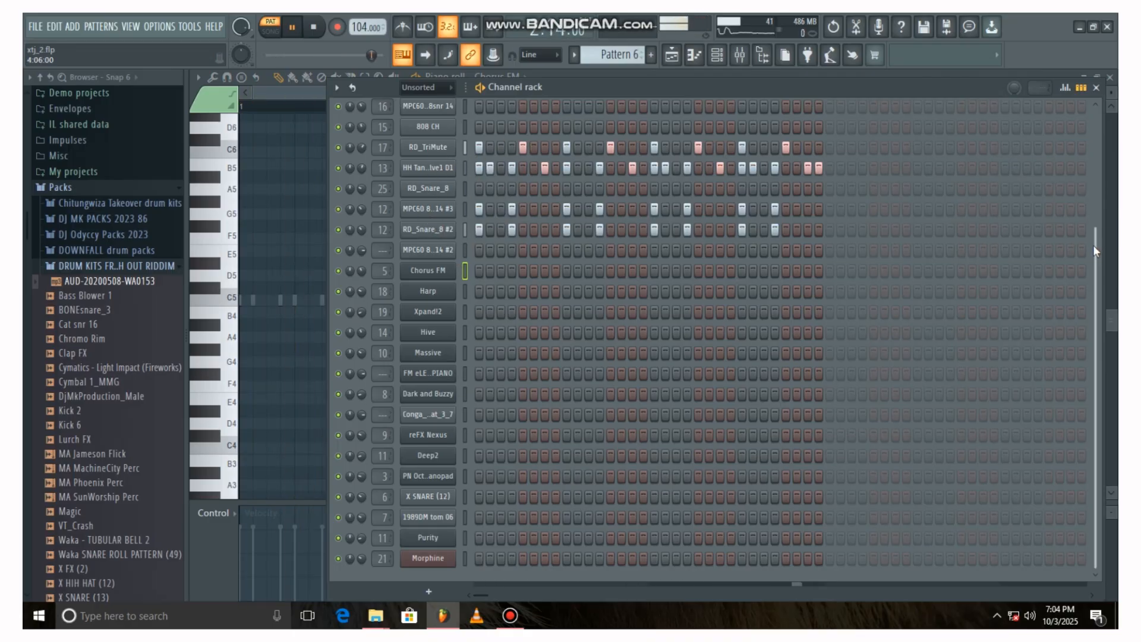
pyautogui.moveTo(1092, 244); pyautogui.dragTo(1099, 156)
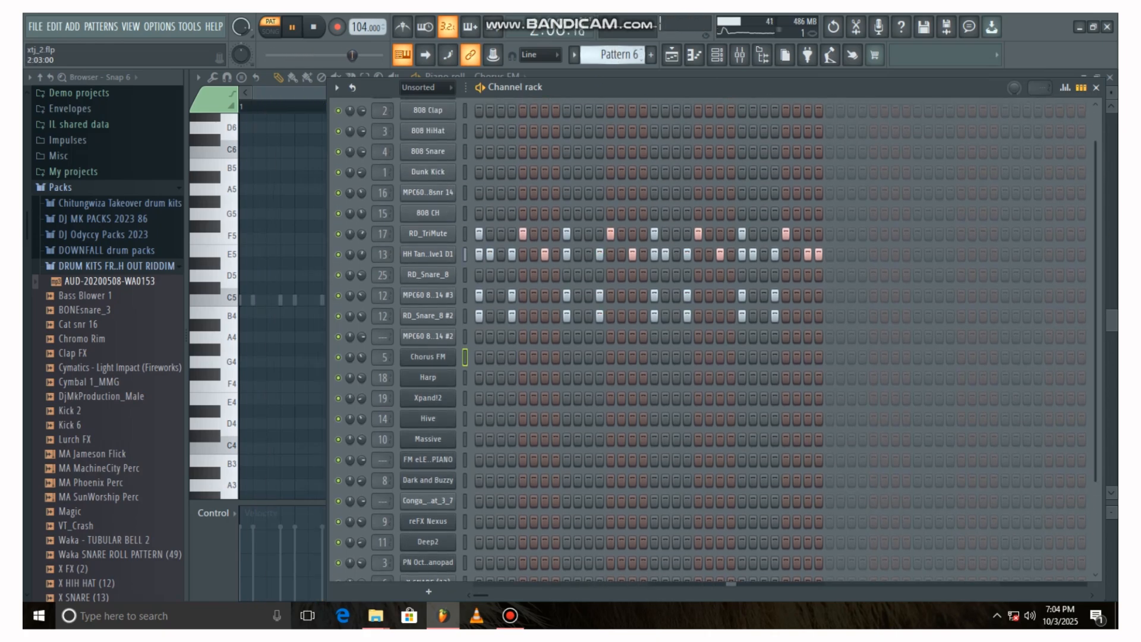
# Step: Switch to Pattern 7 and examine the X SNARE (12) steps and the 1989DM tom 06 notes in the piano roll
pyautogui.moveTo(631, 54); pyautogui.dragTo(631, 49)
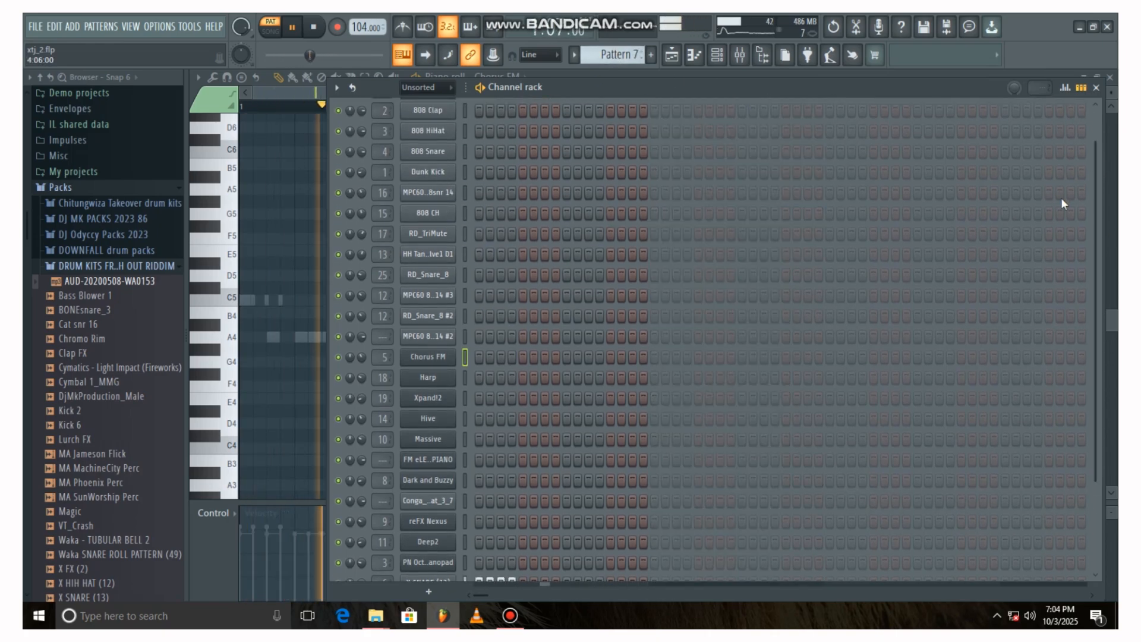
pyautogui.moveTo(1091, 186); pyautogui.dragTo(1099, 329)
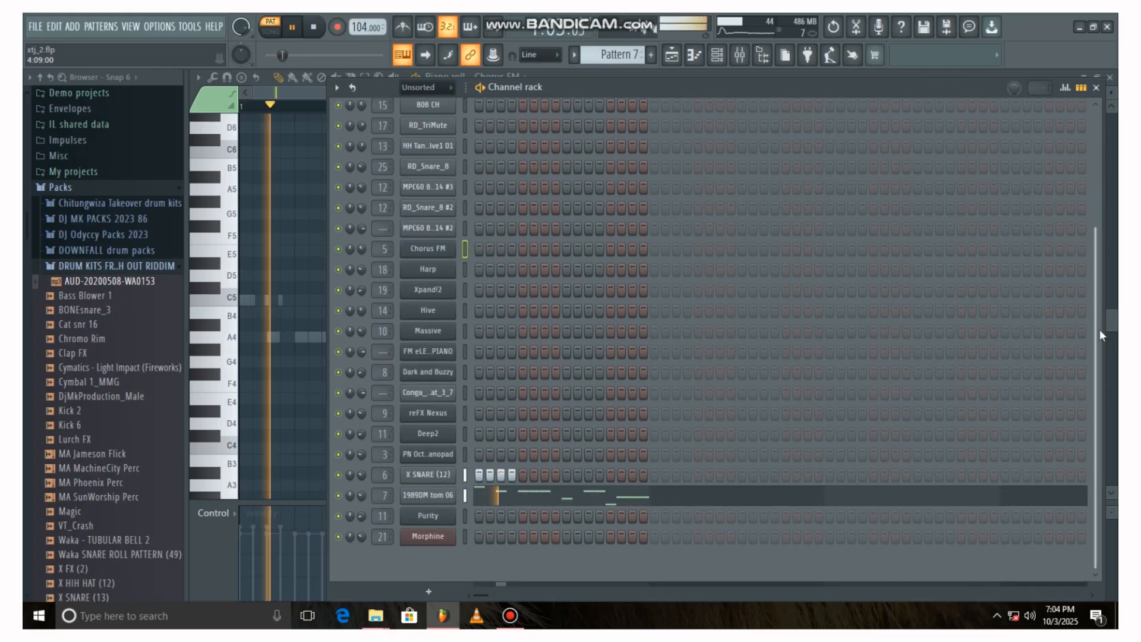
pyautogui.click(532, 522)
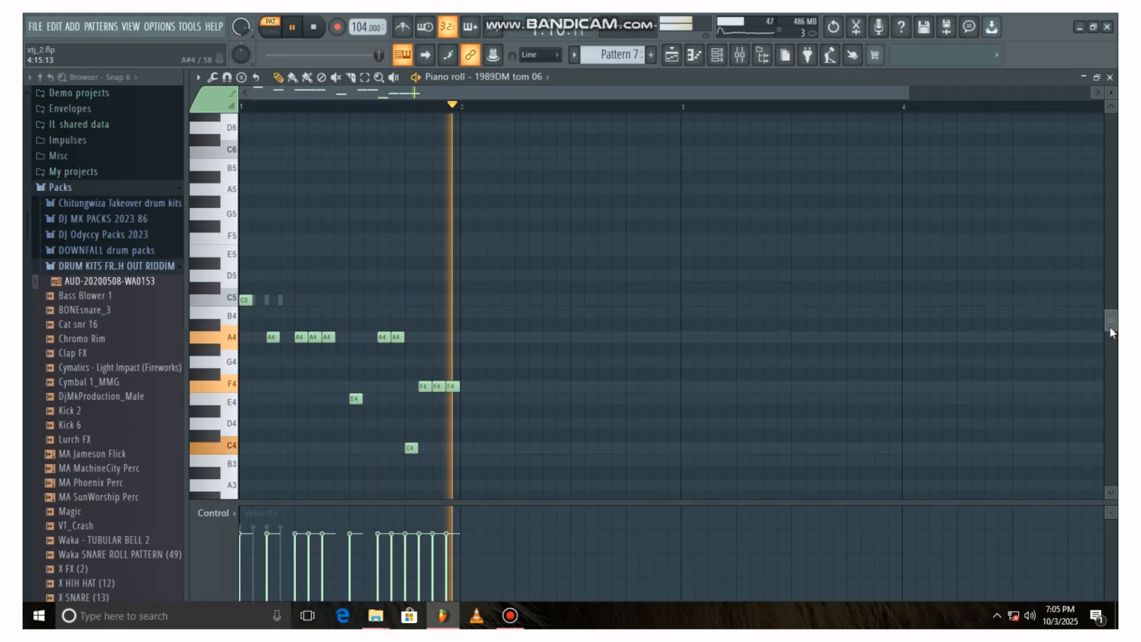
pyautogui.moveTo(1108, 319); pyautogui.dragTo(1110, 330)
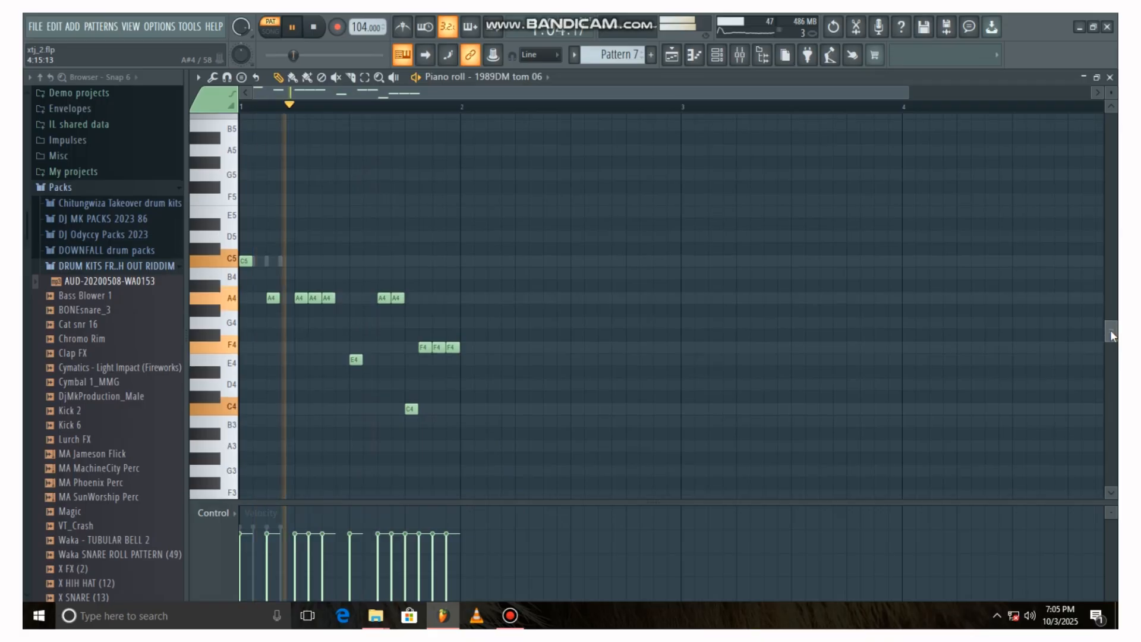
pyautogui.click(719, 59)
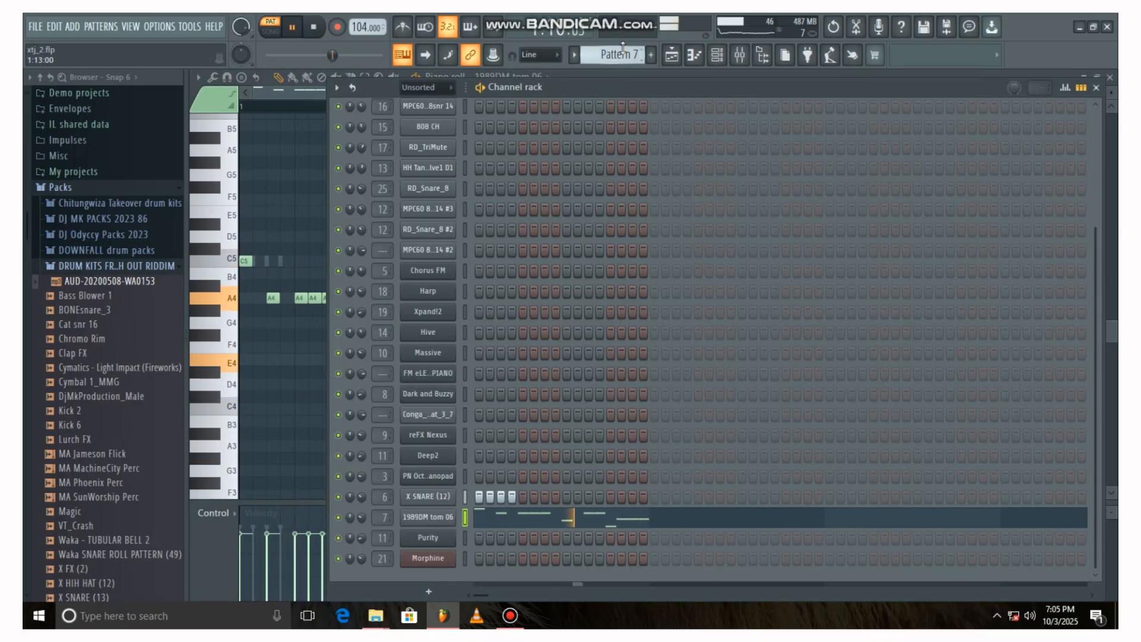
# Step: Go through Patterns 8 to 11 and examine the snare, 808 CH and percussion steps in the channel rack
pyautogui.scroll(-1, 621, 53)
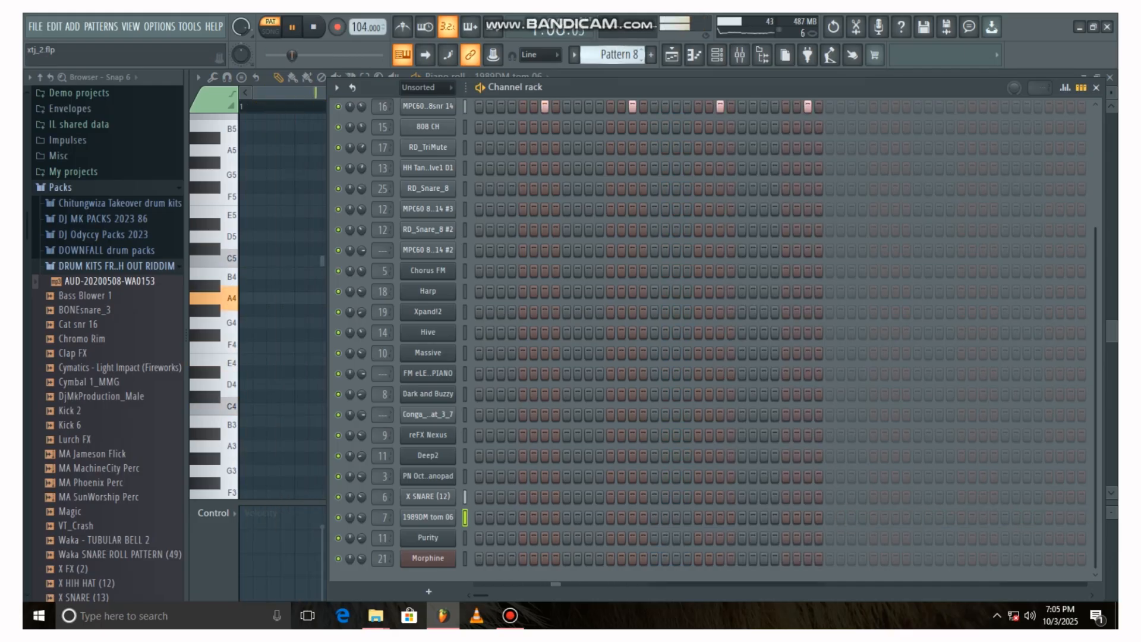
pyautogui.moveTo(1096, 317); pyautogui.dragTo(1102, 194)
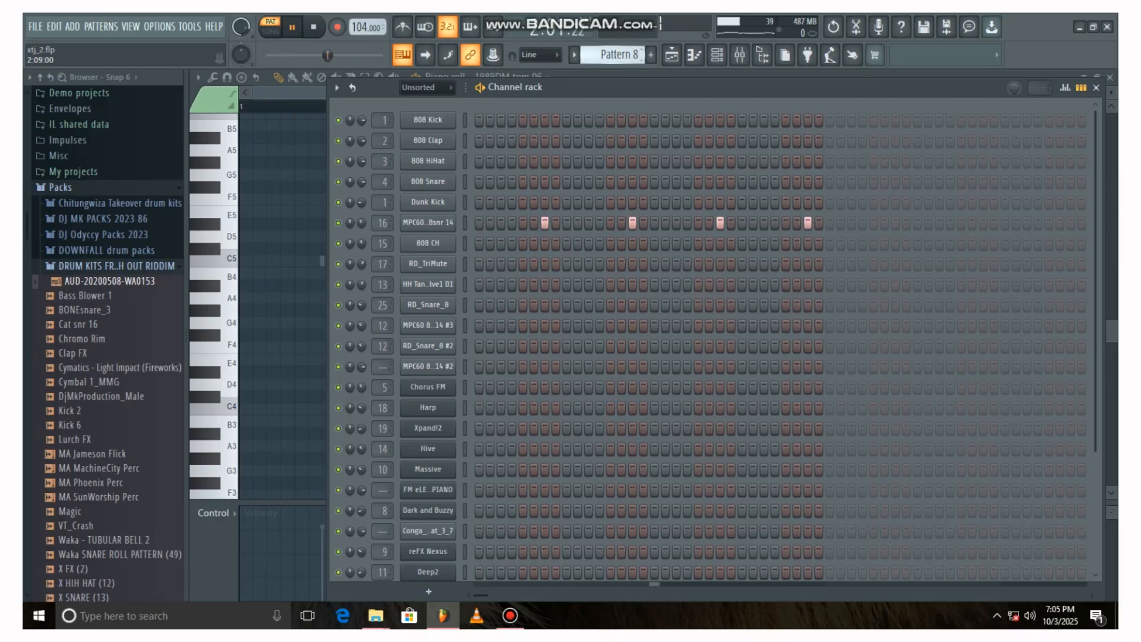
pyautogui.click(465, 243)
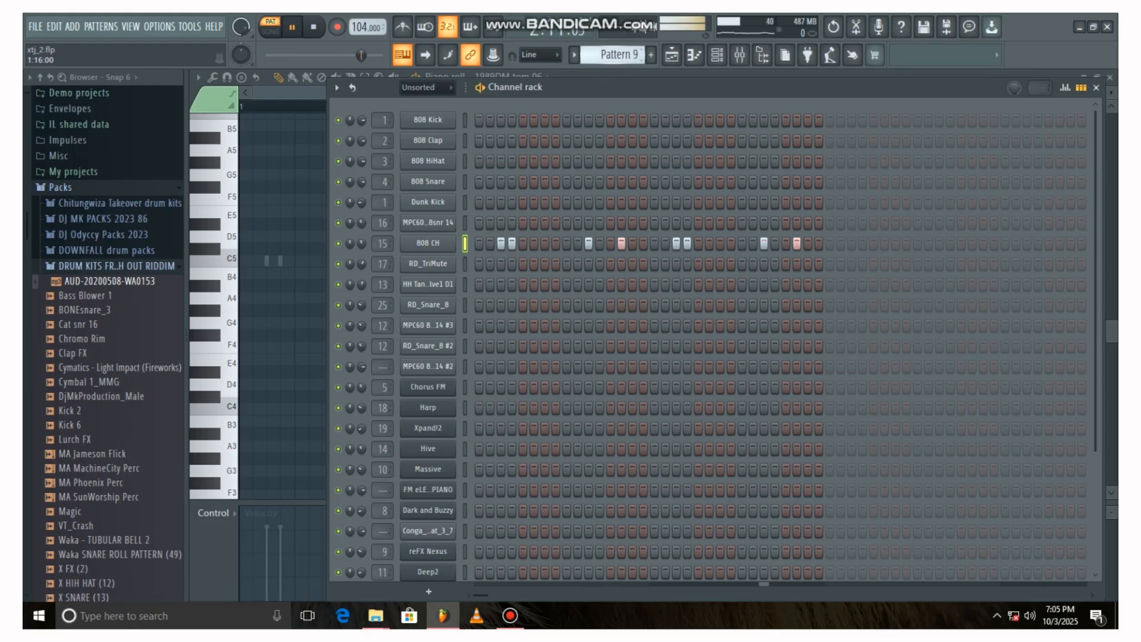
pyautogui.moveTo(619, 54); pyautogui.dragTo(620, 48)
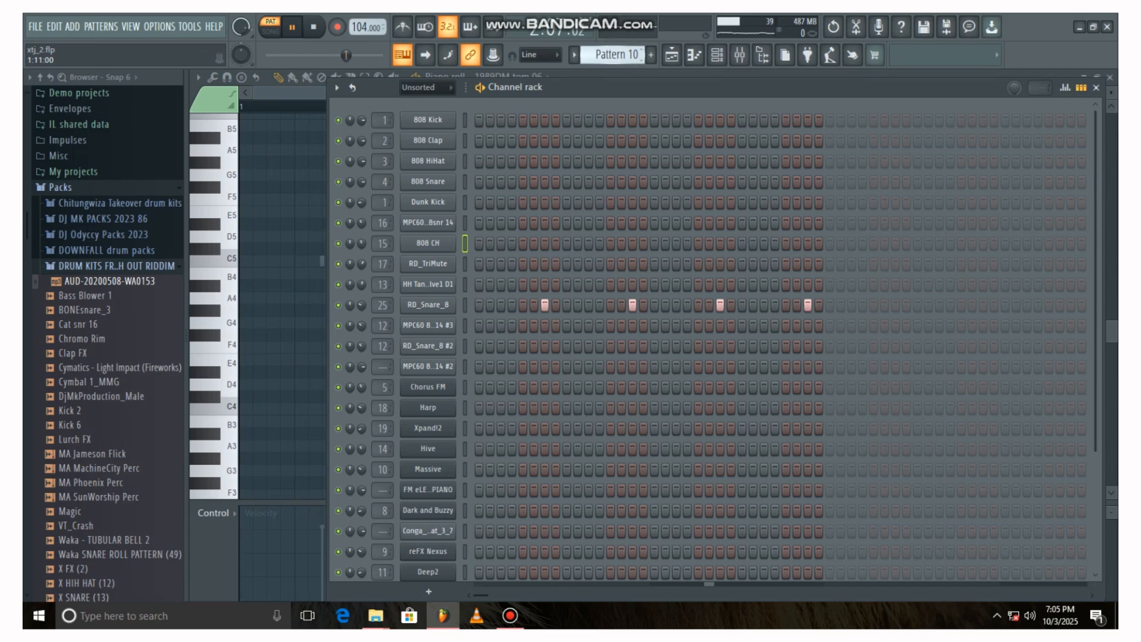
pyautogui.moveTo(620, 55); pyautogui.dragTo(619, 49)
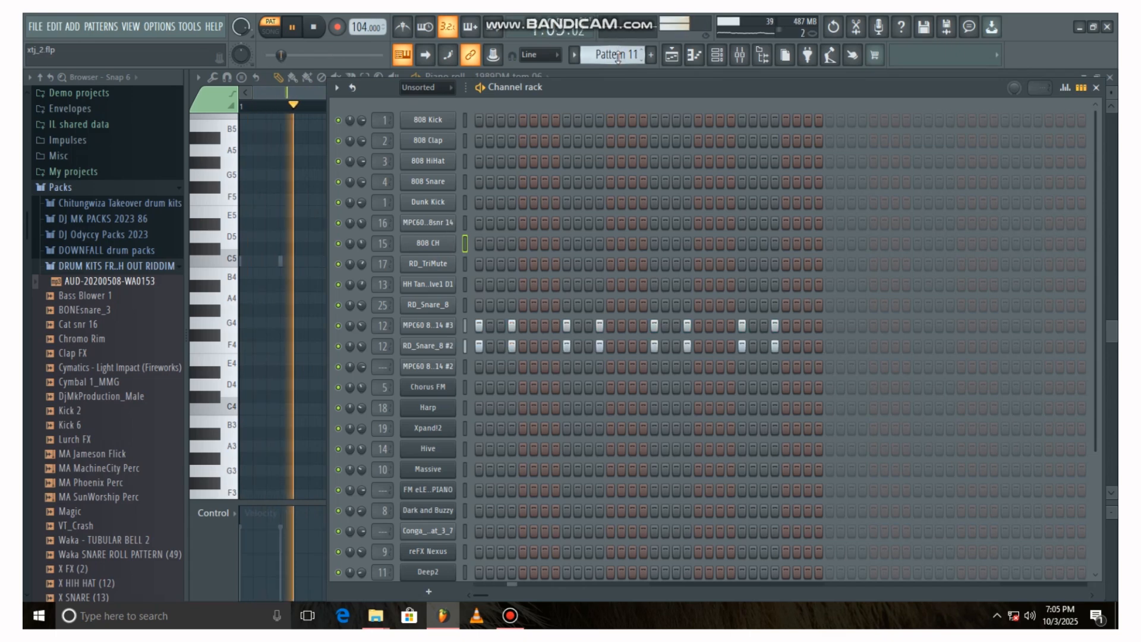
# Step: Switch to Pattern 12 and examine the Dark and Buzzy melody notes in the piano roll
pyautogui.moveTo(620, 54); pyautogui.dragTo(619, 48)
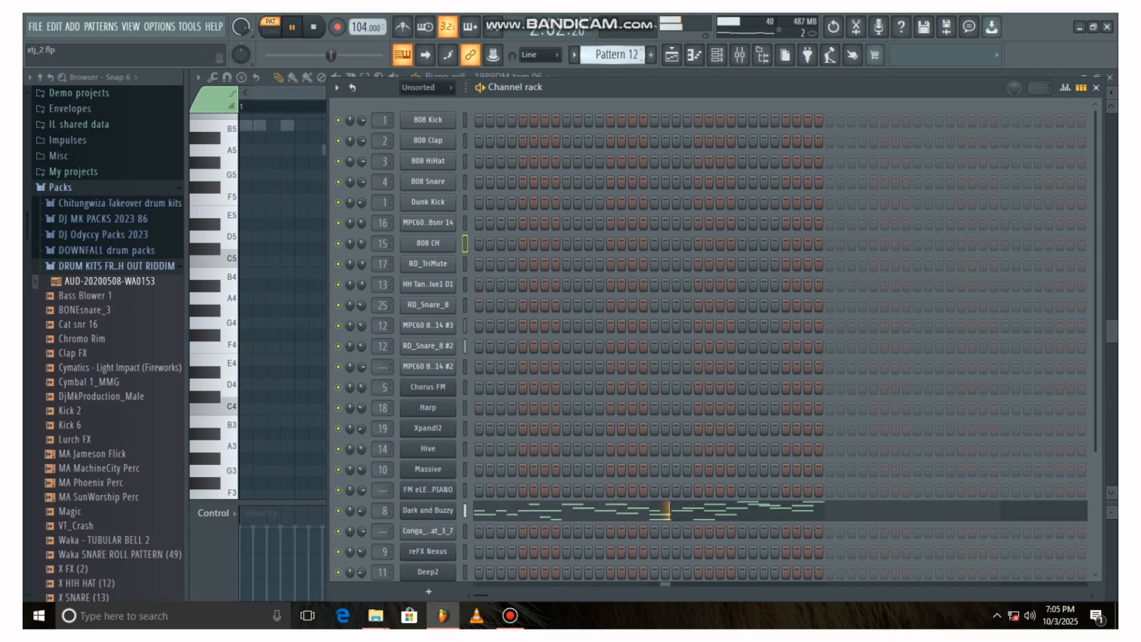
pyautogui.click(507, 512)
pyautogui.scroll(5, 1114, 299)
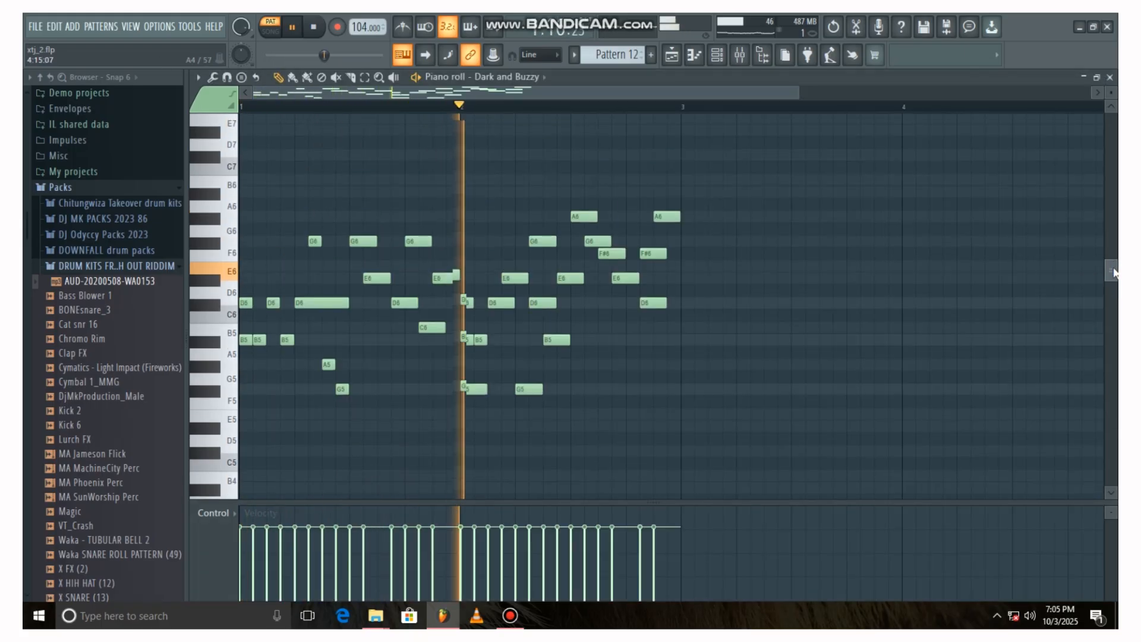
# Step: Return to the channel rack and examine the Dark and Buzzy instrument and its preset list
pyautogui.click(719, 57)
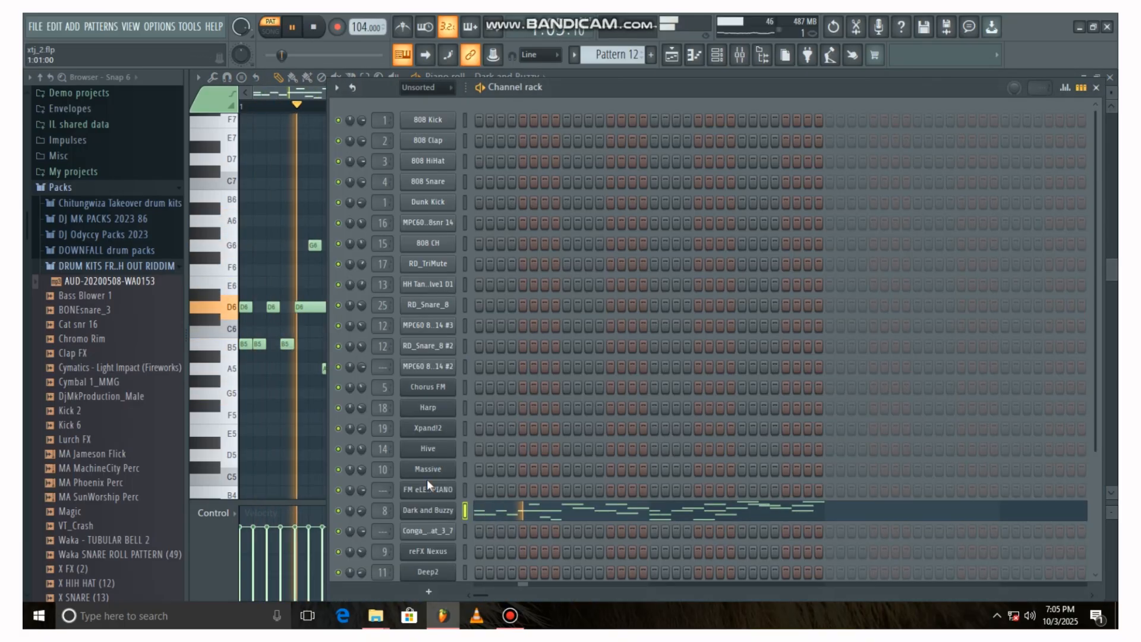
pyautogui.click(427, 510)
pyautogui.moveTo(537, 209); pyautogui.dragTo(594, 84)
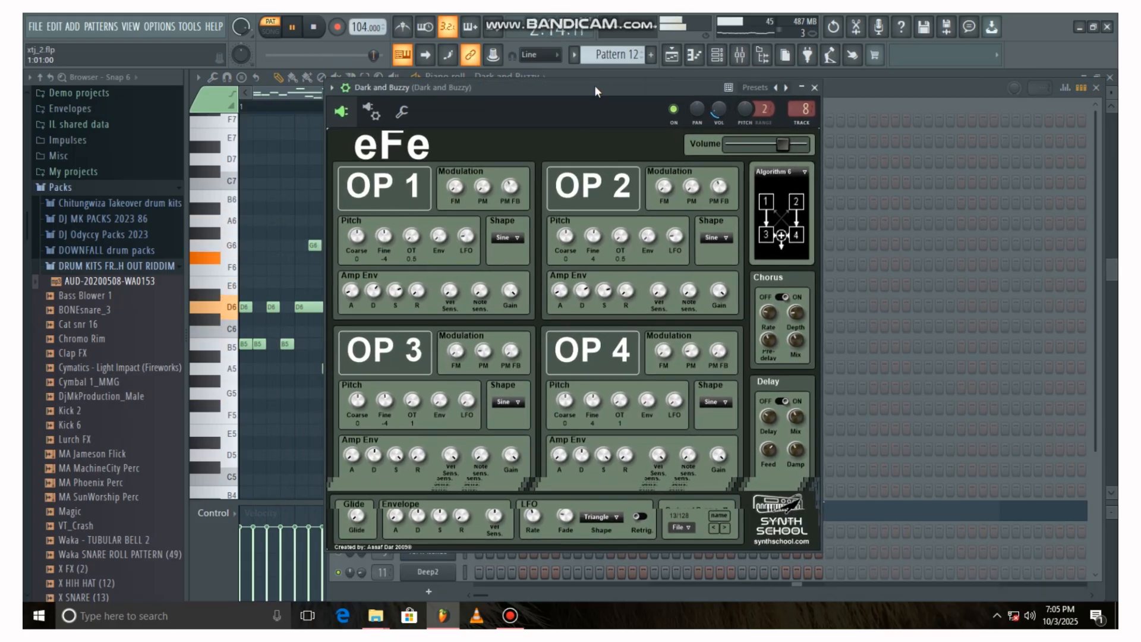
pyautogui.rightClick(786, 89)
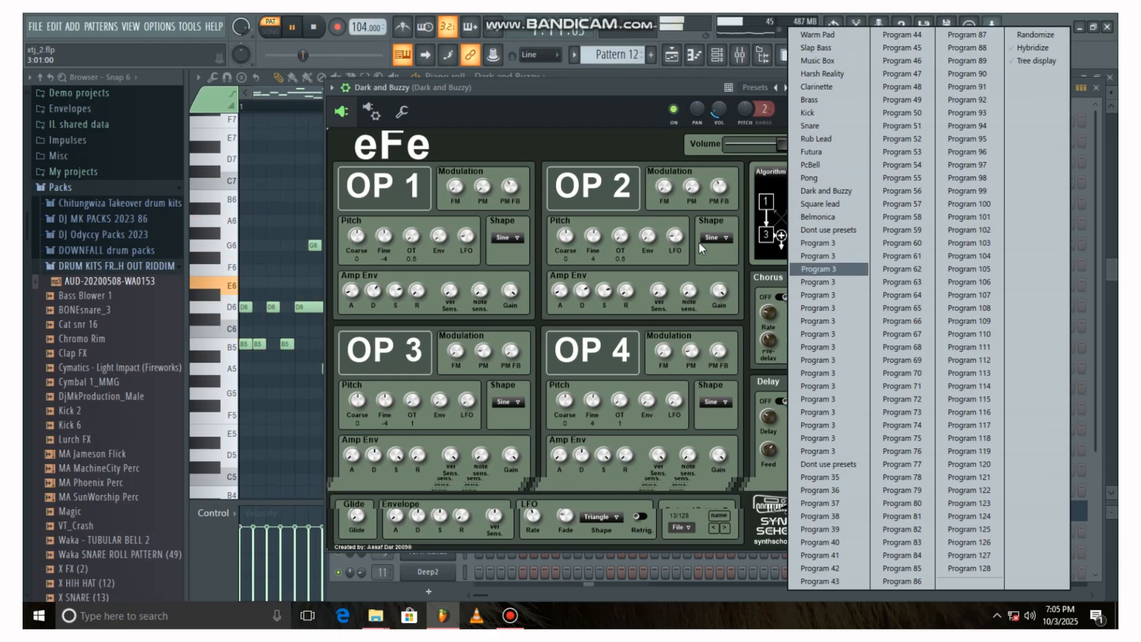
pyautogui.click(579, 84)
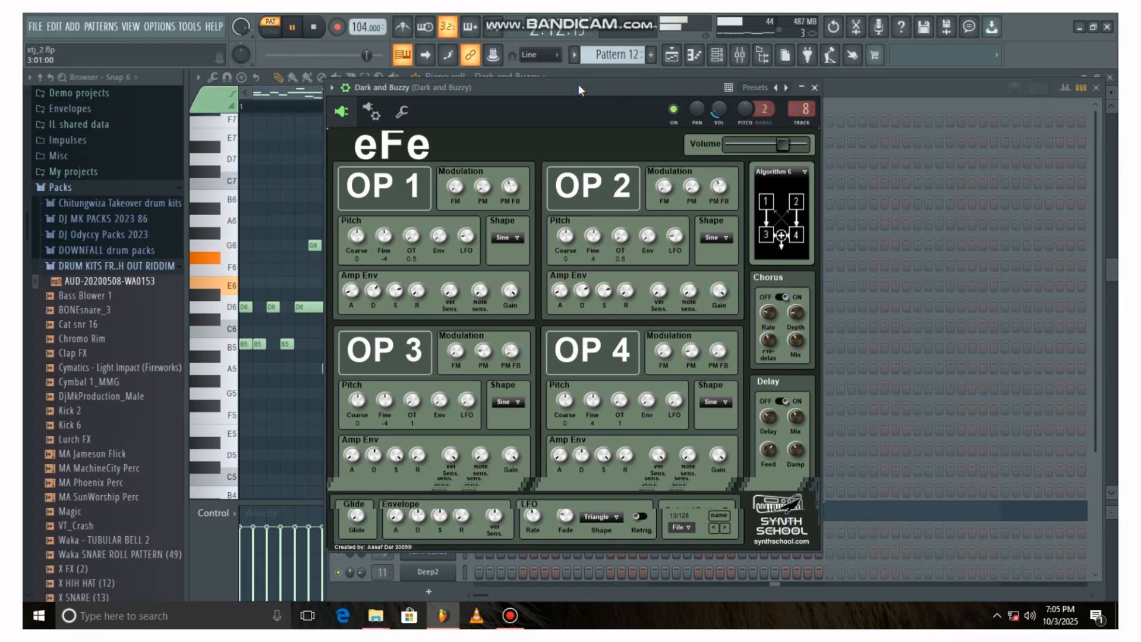
pyautogui.click(814, 88)
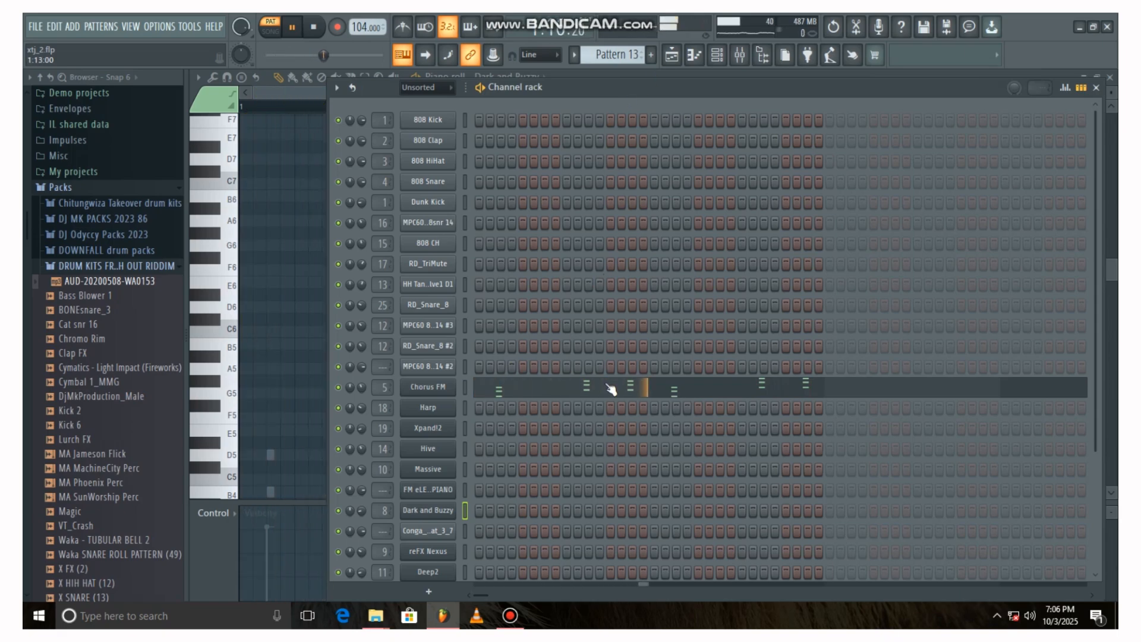
# Step: In Pattern 13, examine the Chorus FM instrument's preset and its notes in the piano roll
pyautogui.click(427, 387)
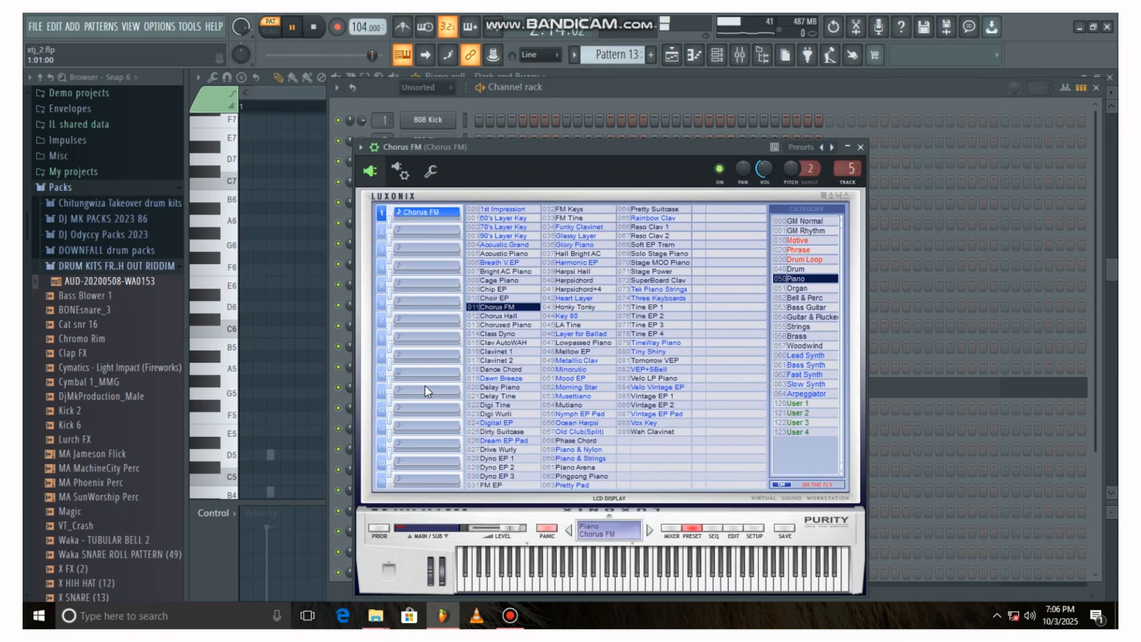
pyautogui.click(427, 387)
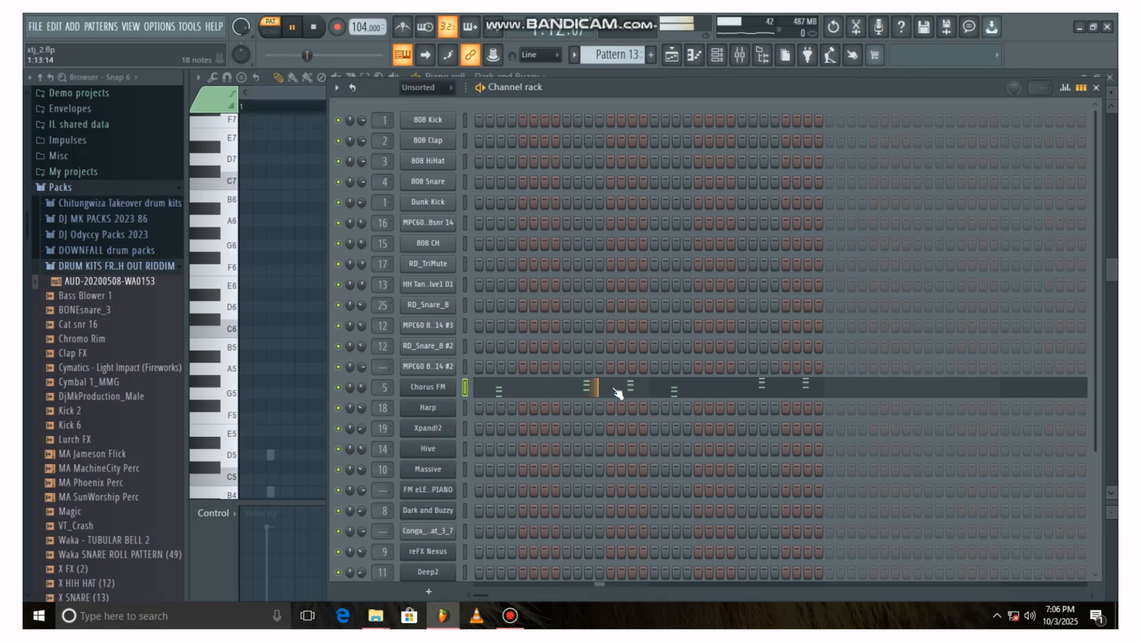
pyautogui.click(615, 390)
pyautogui.moveTo(1113, 280); pyautogui.dragTo(1111, 322)
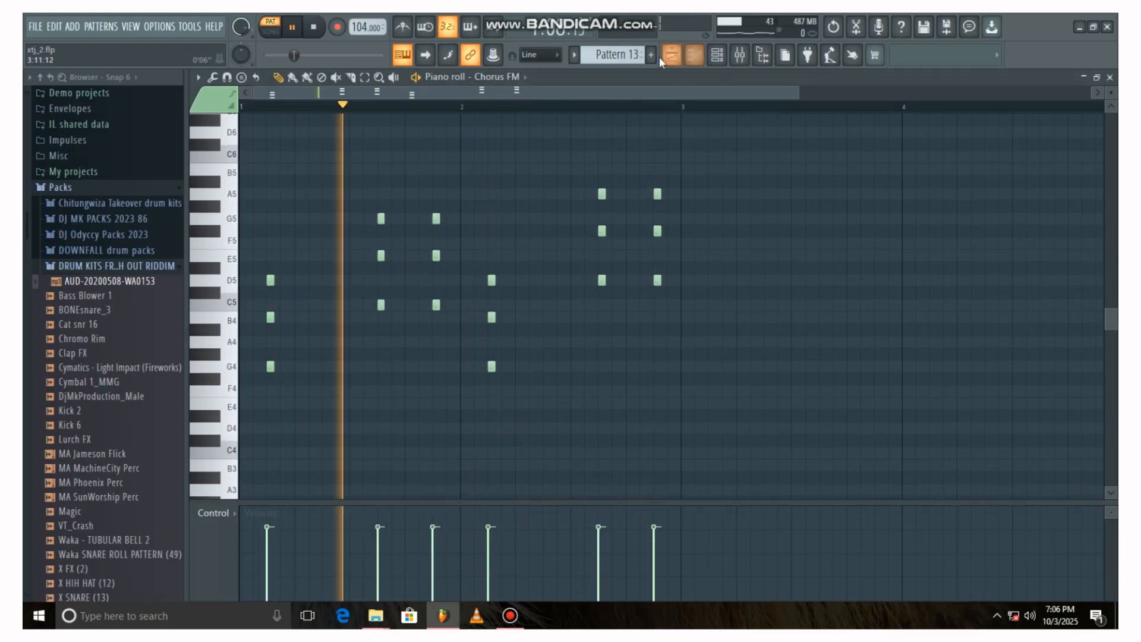
# Step: Switch to Pattern 14 and examine the Hive instrument's preset and its melody notes in the piano roll
pyautogui.press('F6')
pyautogui.scroll(-1, 633, 56)
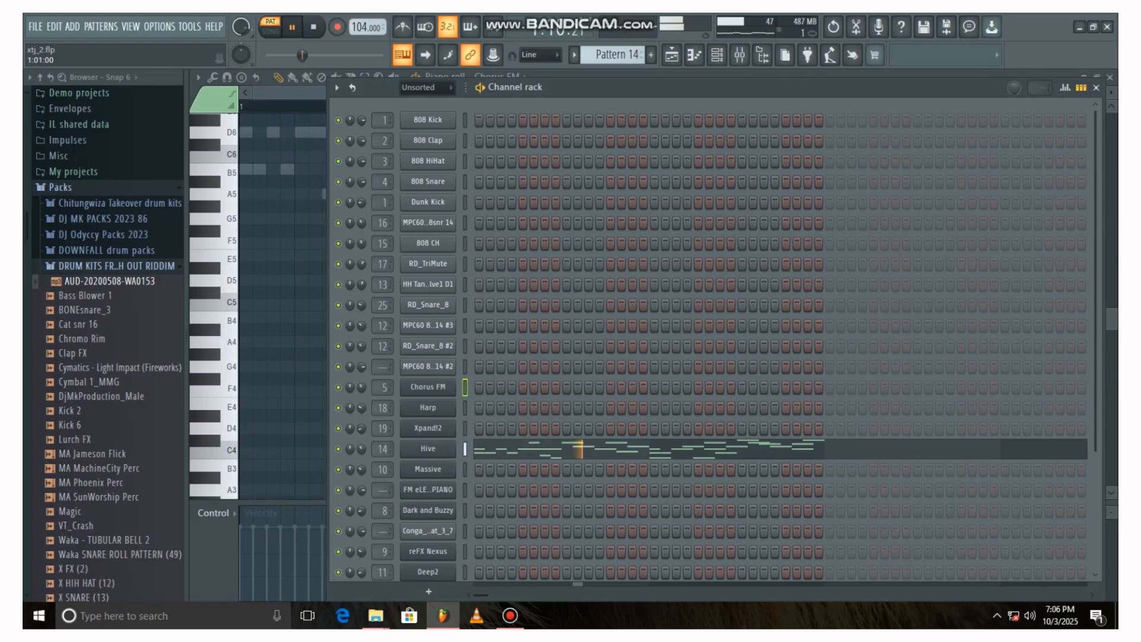
pyautogui.click(428, 448)
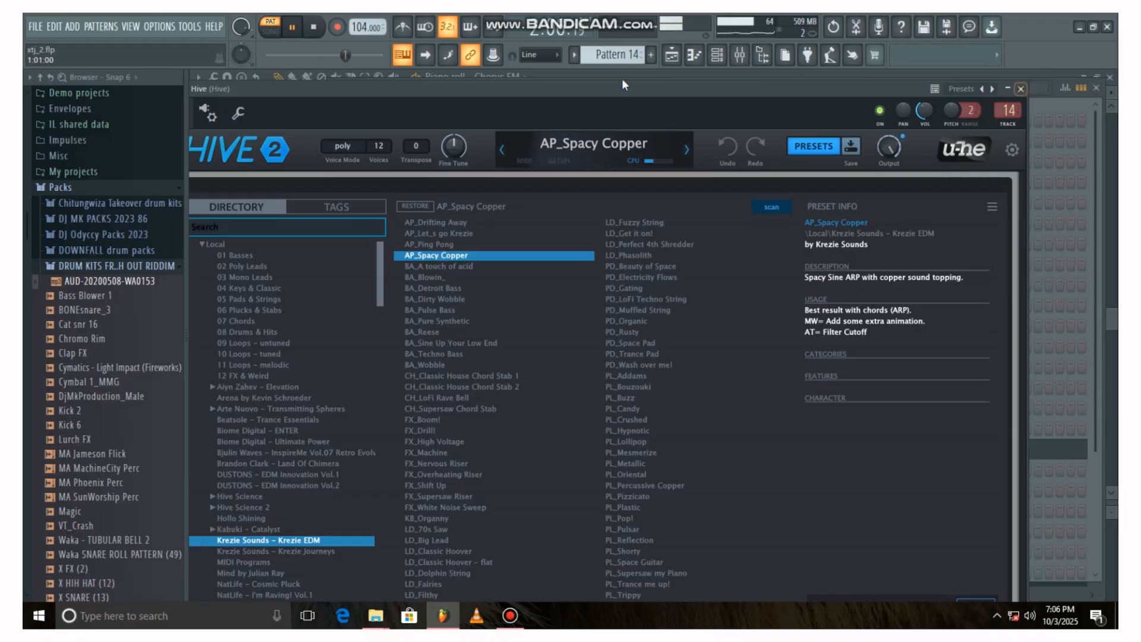
pyautogui.moveTo(1057, 91); pyautogui.dragTo(1099, 84)
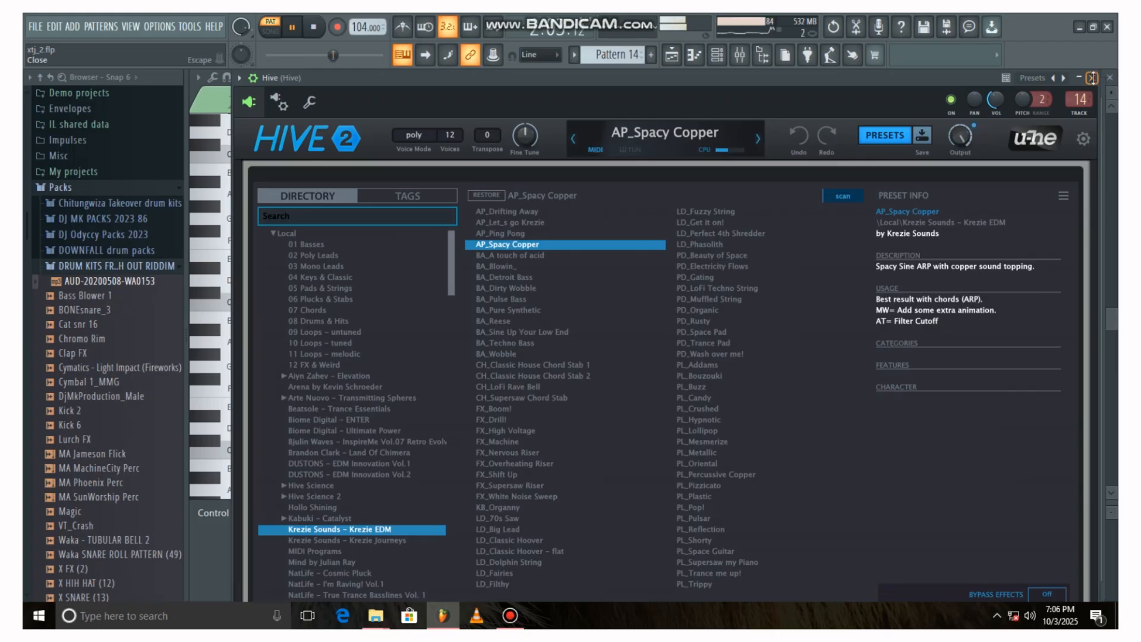
pyautogui.press('Escape')
pyautogui.click(493, 453)
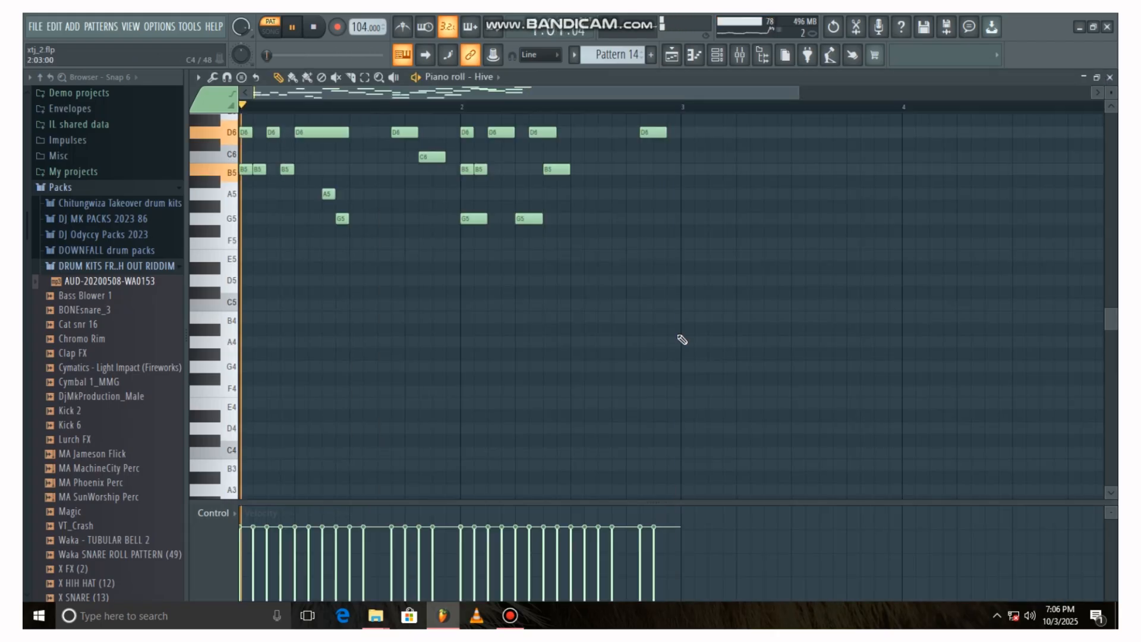
pyautogui.moveTo(1112, 318); pyautogui.dragTo(1112, 280)
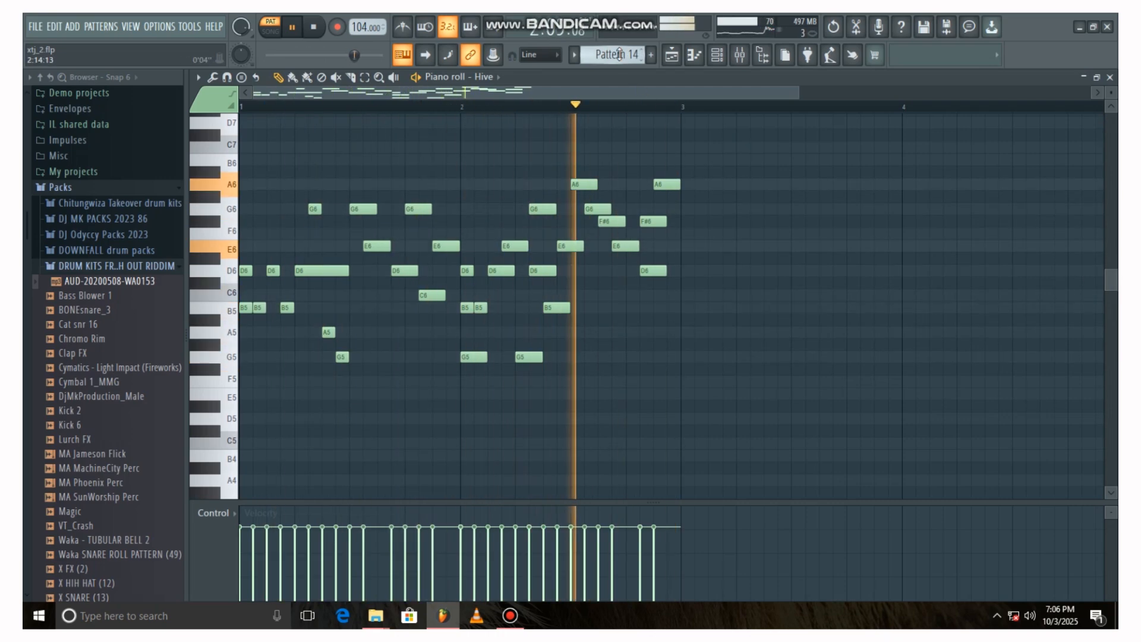
# Step: Switch to Pattern 15 and examine the Harp instrument's preset and its chord notes in the piano roll
pyautogui.press('KP_Add')
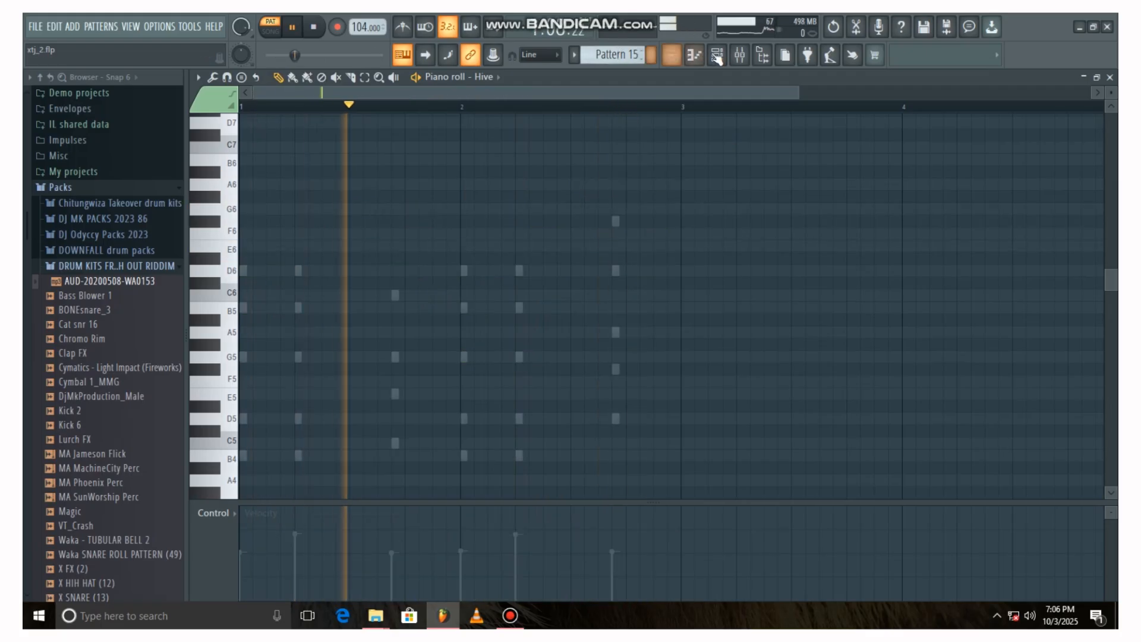
pyautogui.press('F6')
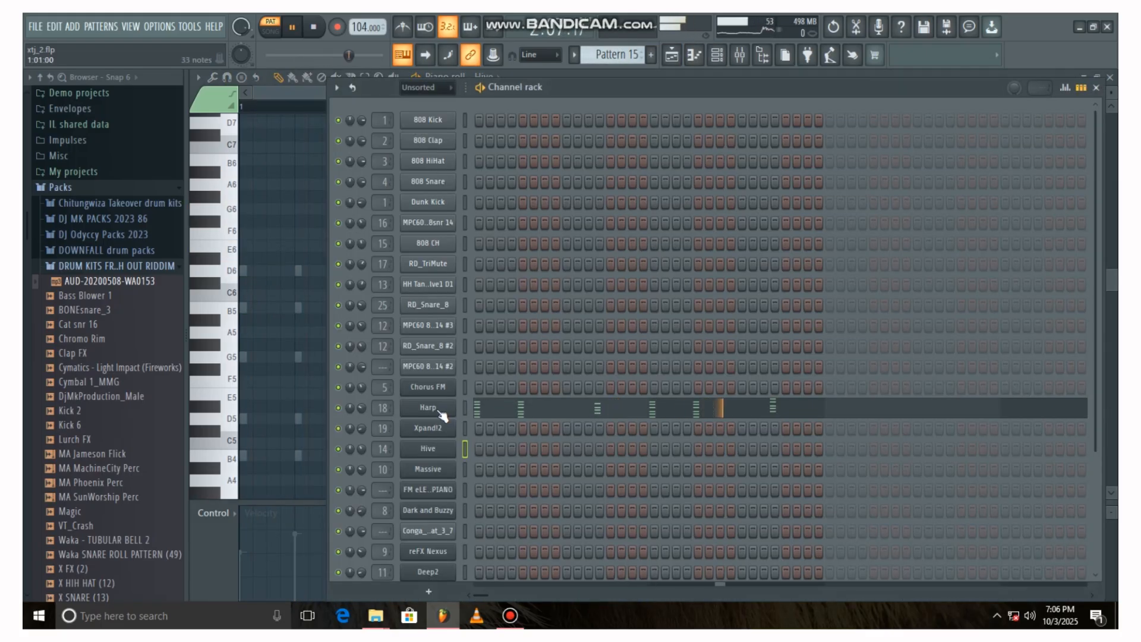
pyautogui.click(439, 408)
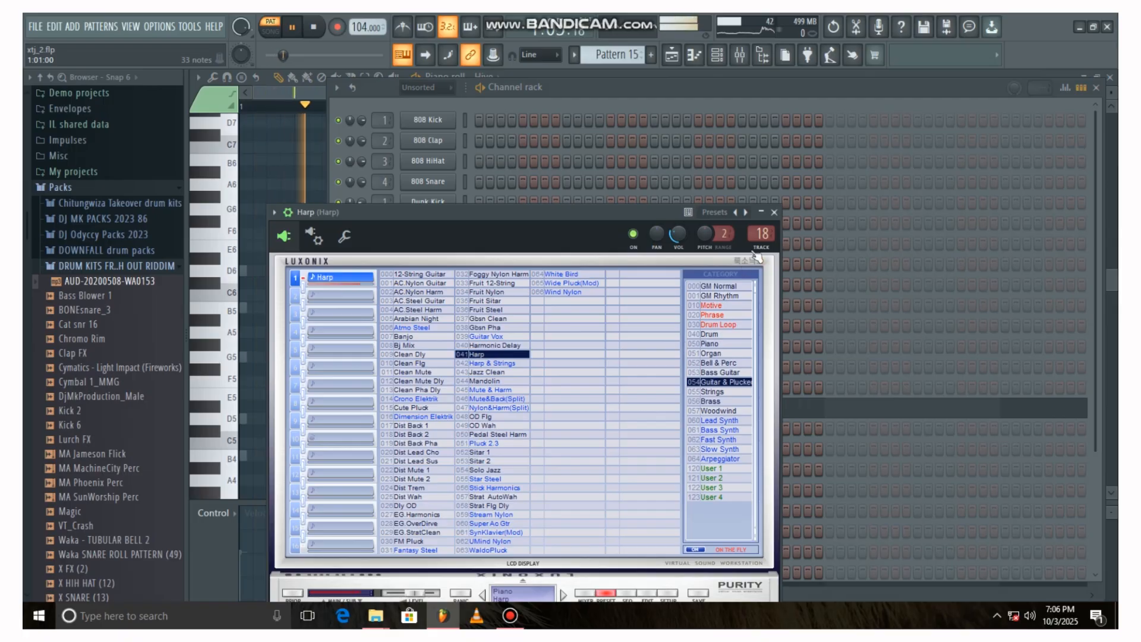
pyautogui.click(773, 212)
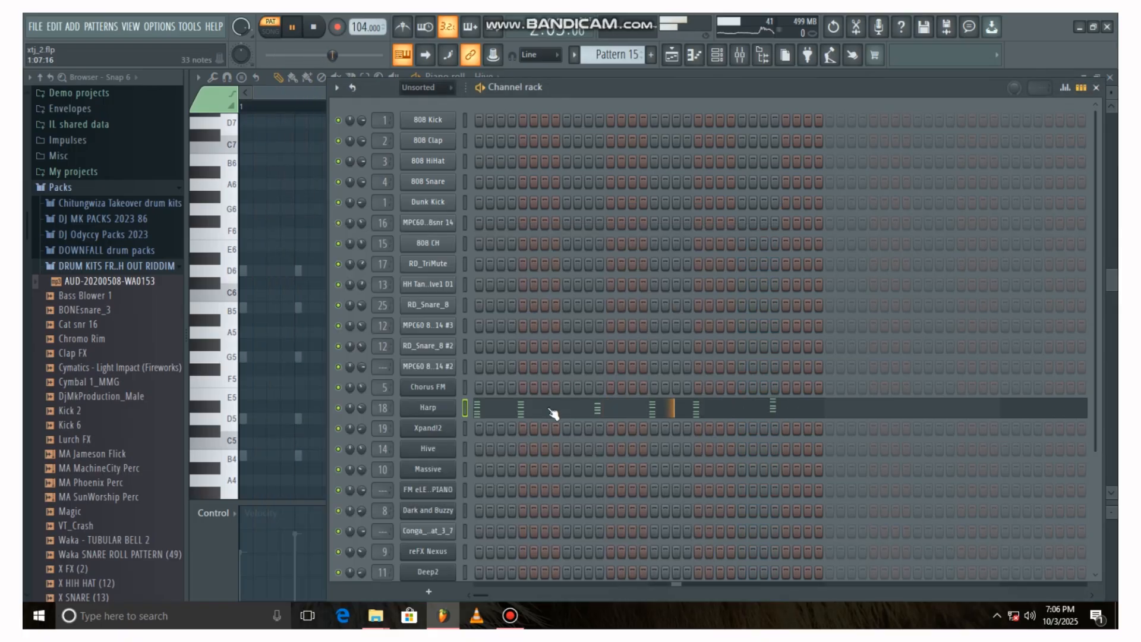
pyautogui.click(552, 412)
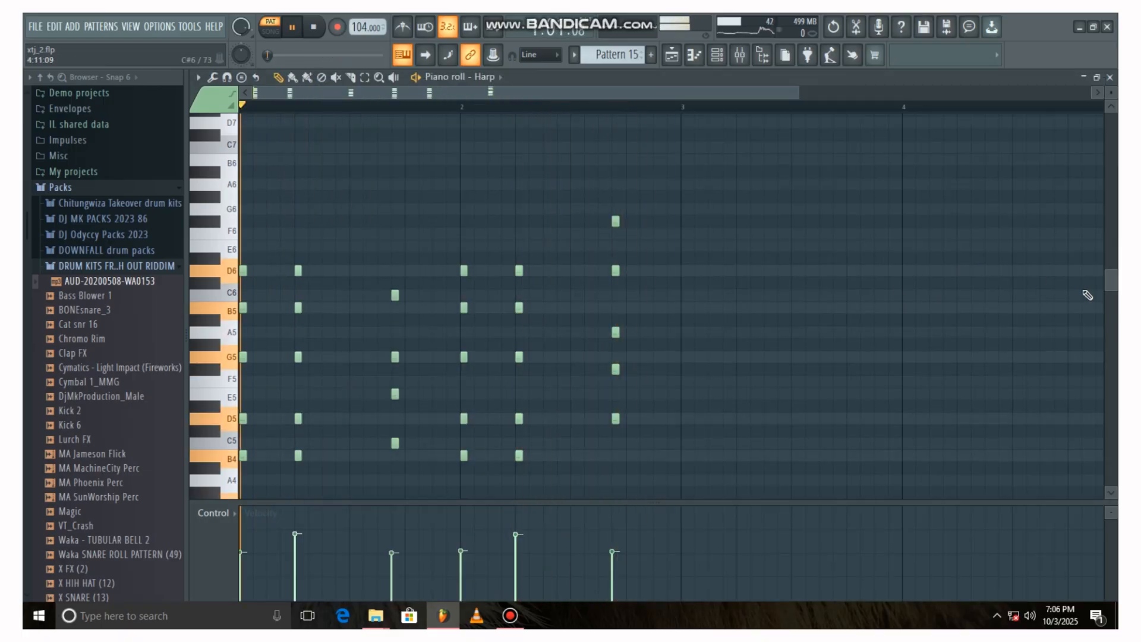
pyautogui.click(509, 616)
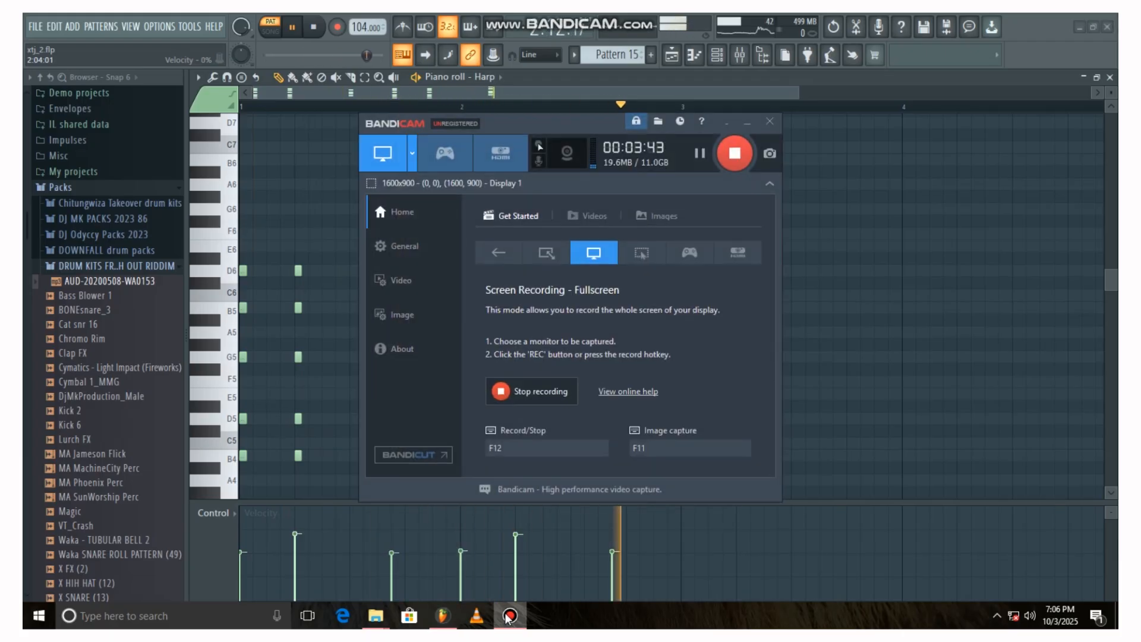
pyautogui.click(509, 616)
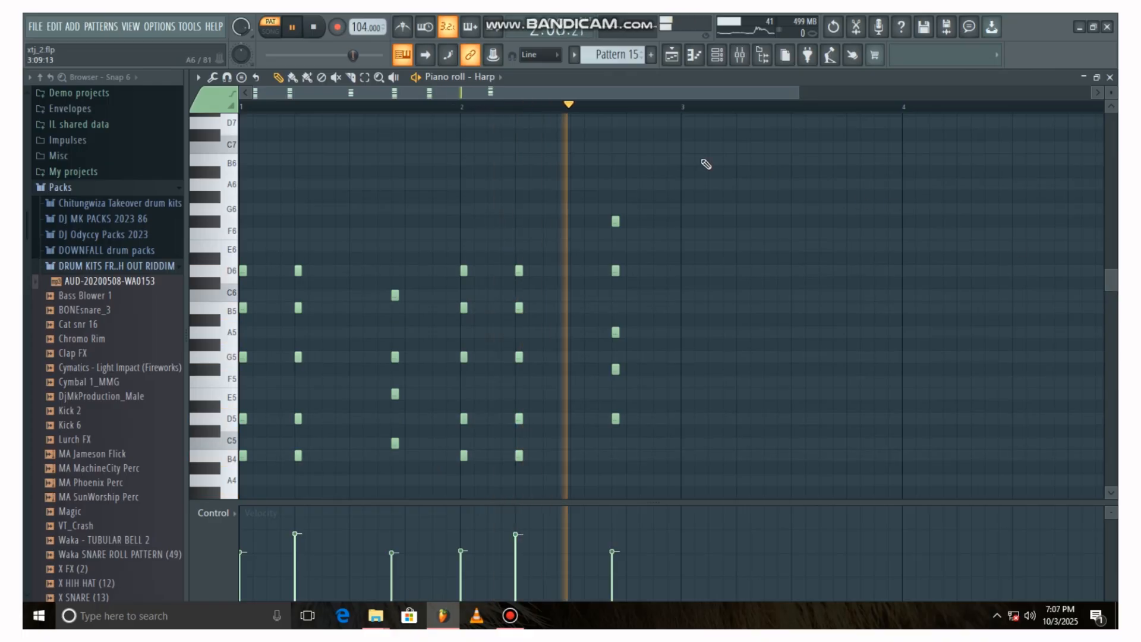
# Step: Go back to the channel rack and review the Harp channel's selected preset and category once more
pyautogui.click(718, 56)
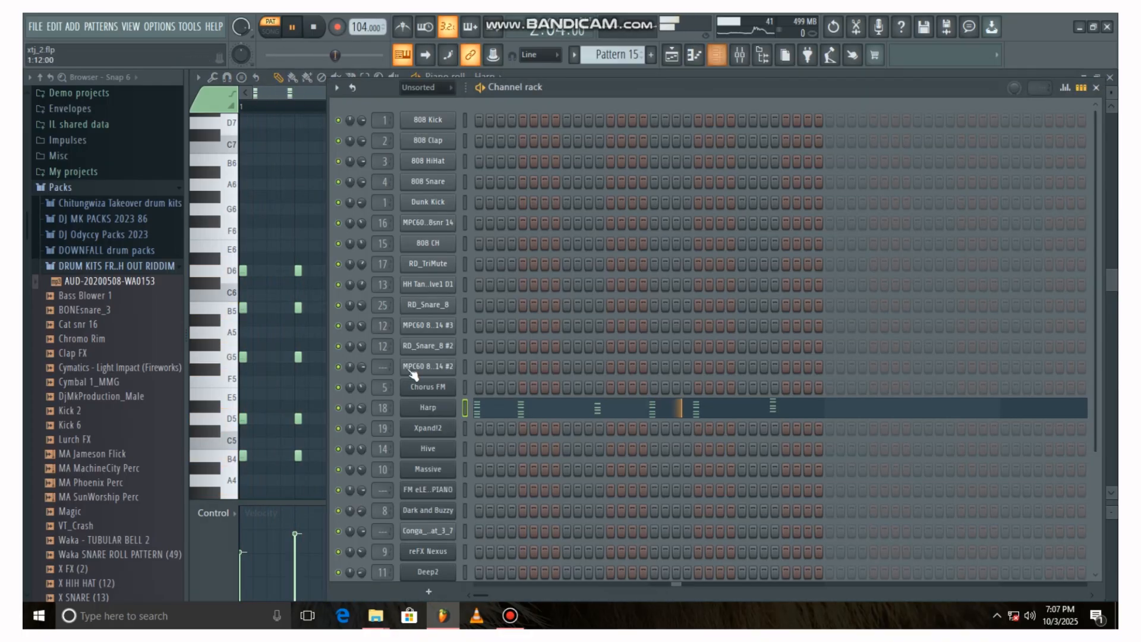
pyautogui.click(421, 413)
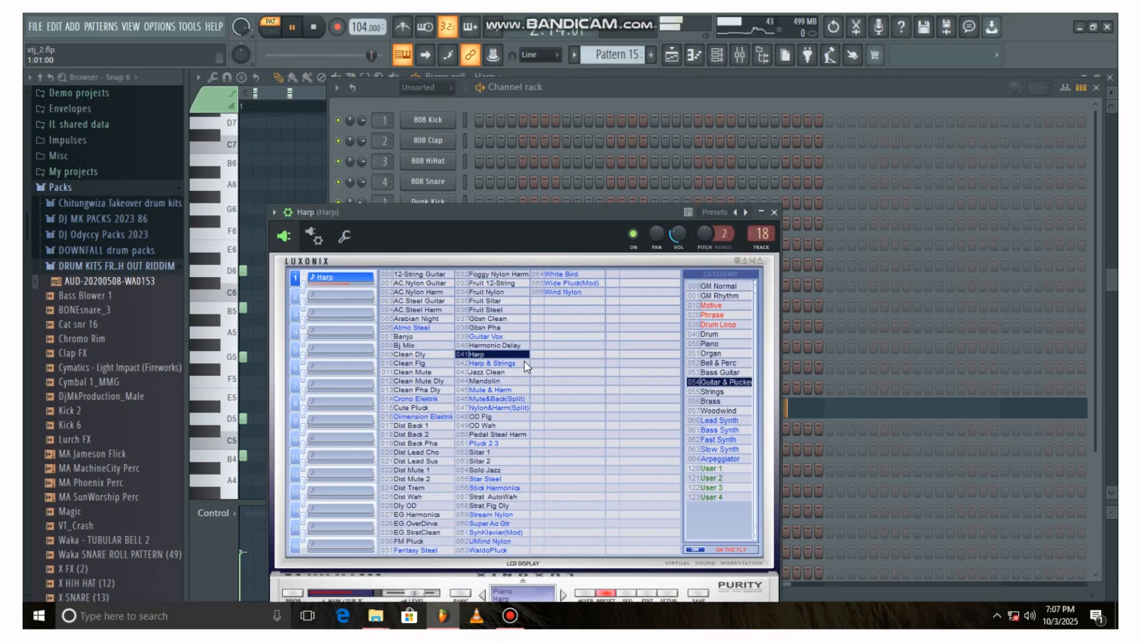
pyautogui.click(774, 213)
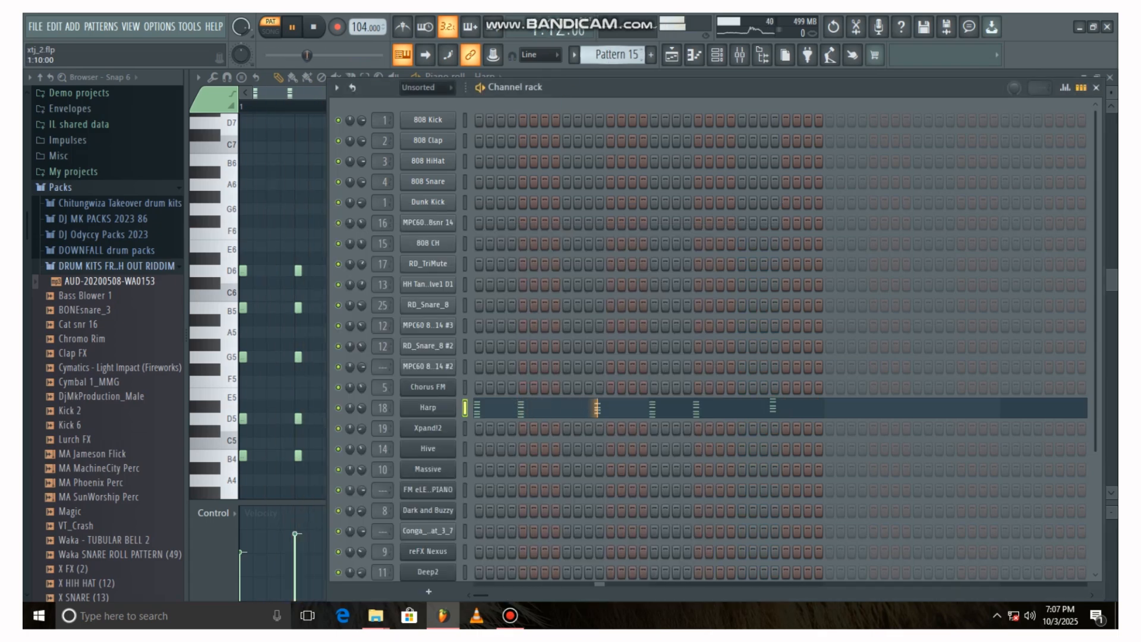
# Step: Switch to Pattern 16 and examine the preset loaded in the Purity bass channel
pyautogui.scroll(1, 616, 55)
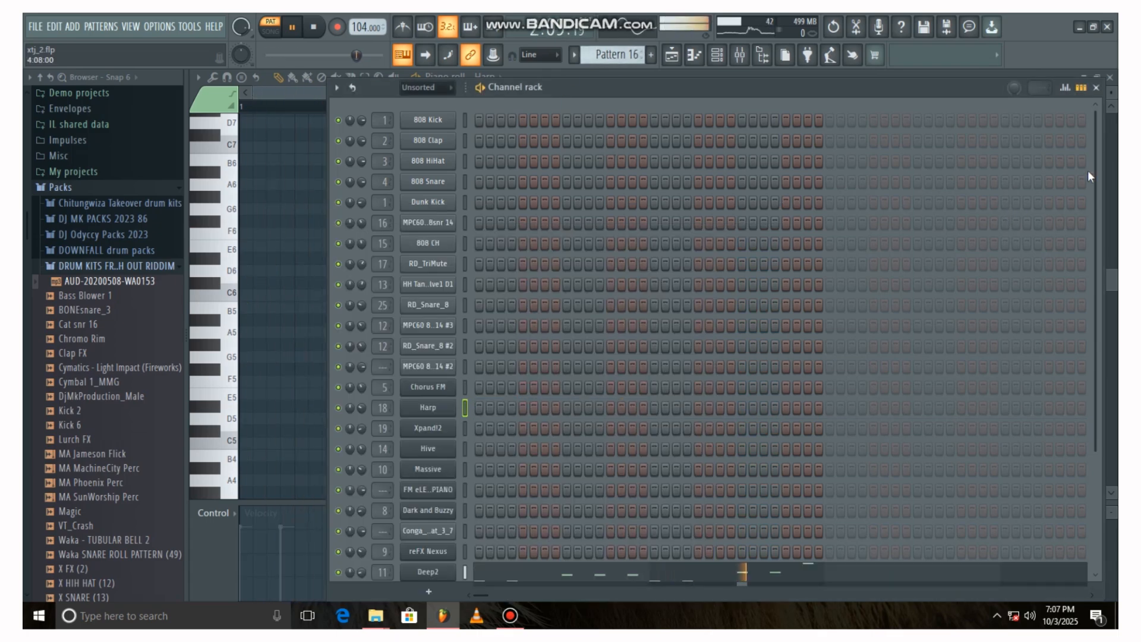
pyautogui.moveTo(1097, 219); pyautogui.dragTo(1100, 373)
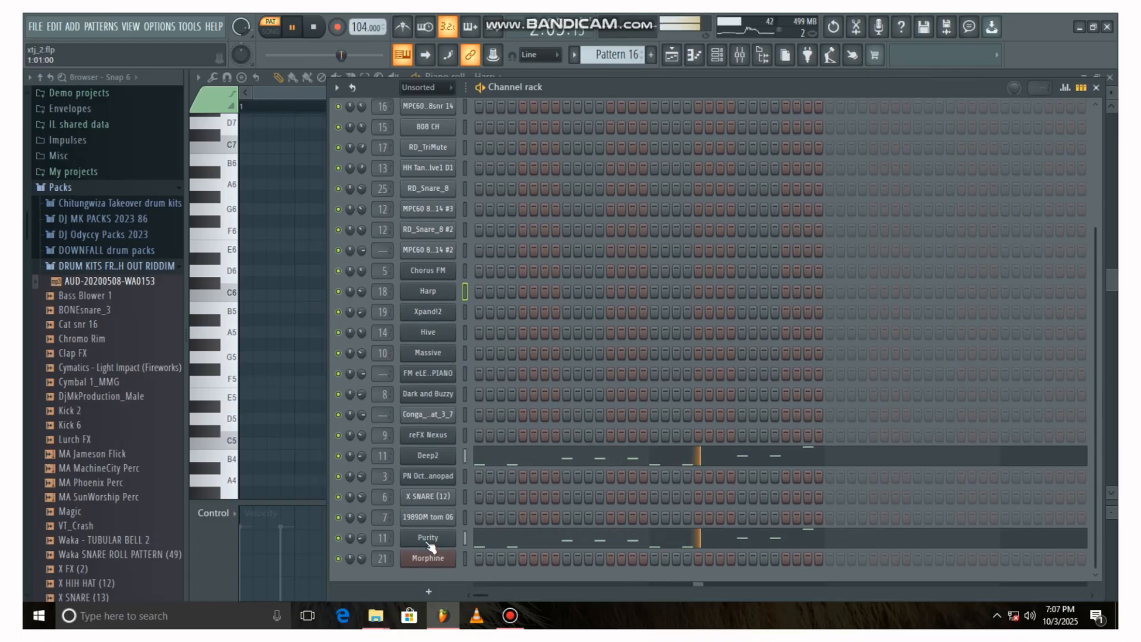
pyautogui.click(426, 538)
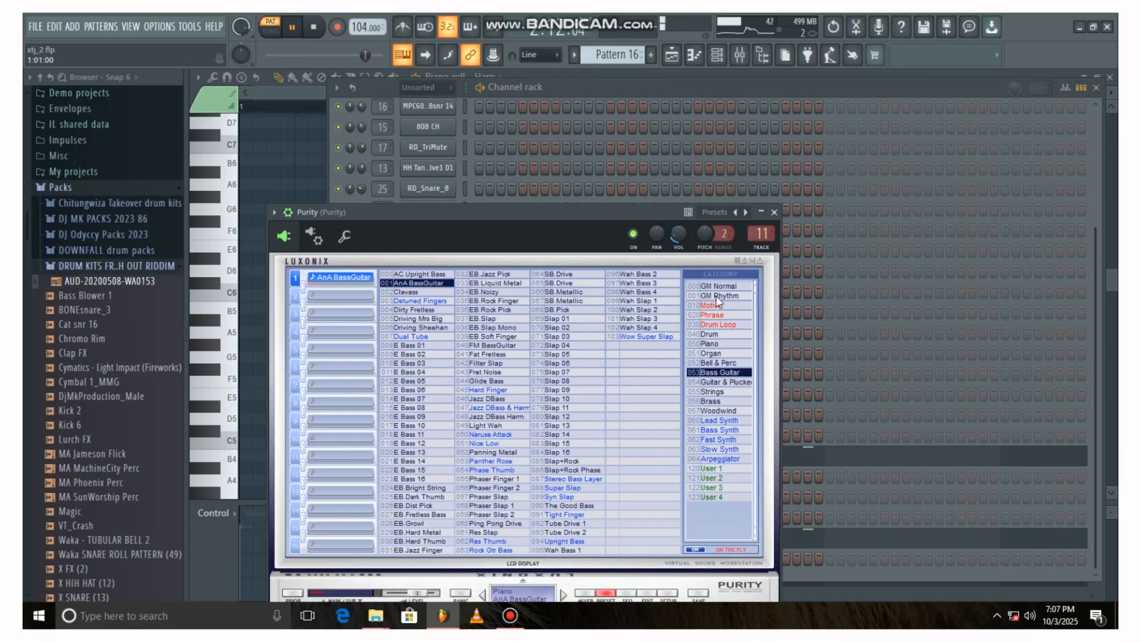
pyautogui.click(774, 212)
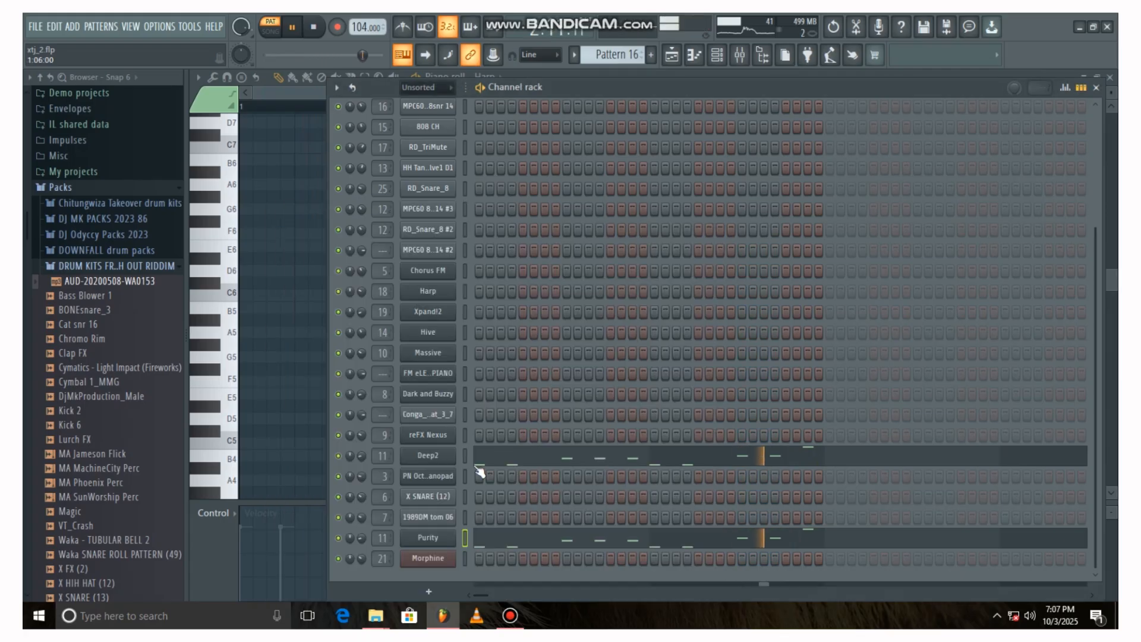
# Step: Examine the Deep2 channel's Sytrus settings and its place in the preset list
pyautogui.click(438, 466)
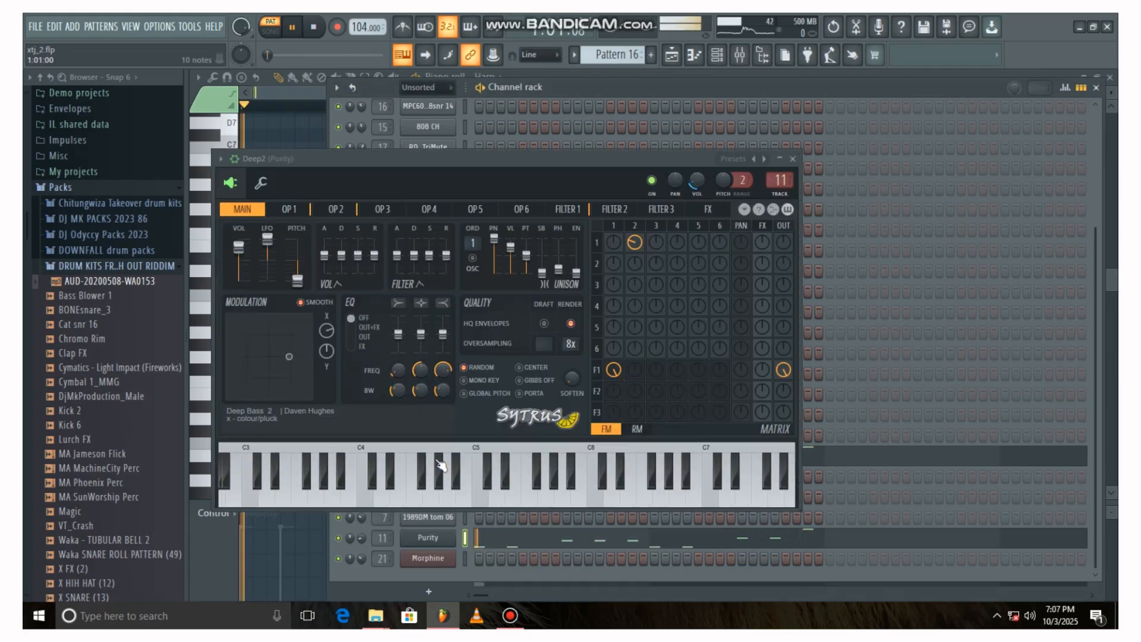
pyautogui.click(764, 160)
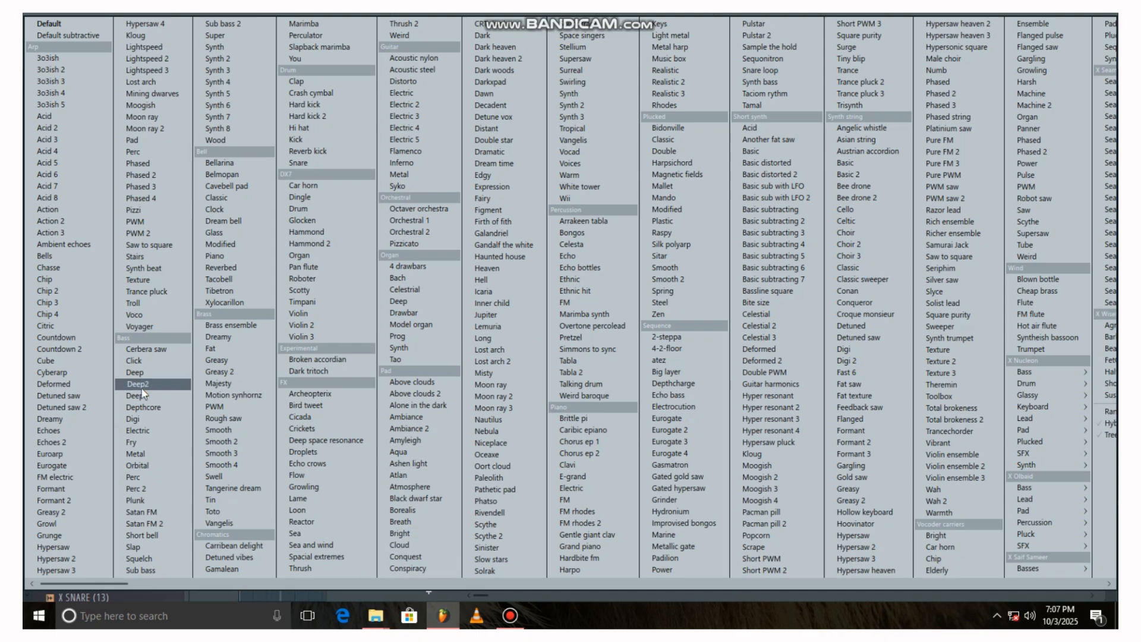
pyautogui.click(510, 615)
pyautogui.click(510, 616)
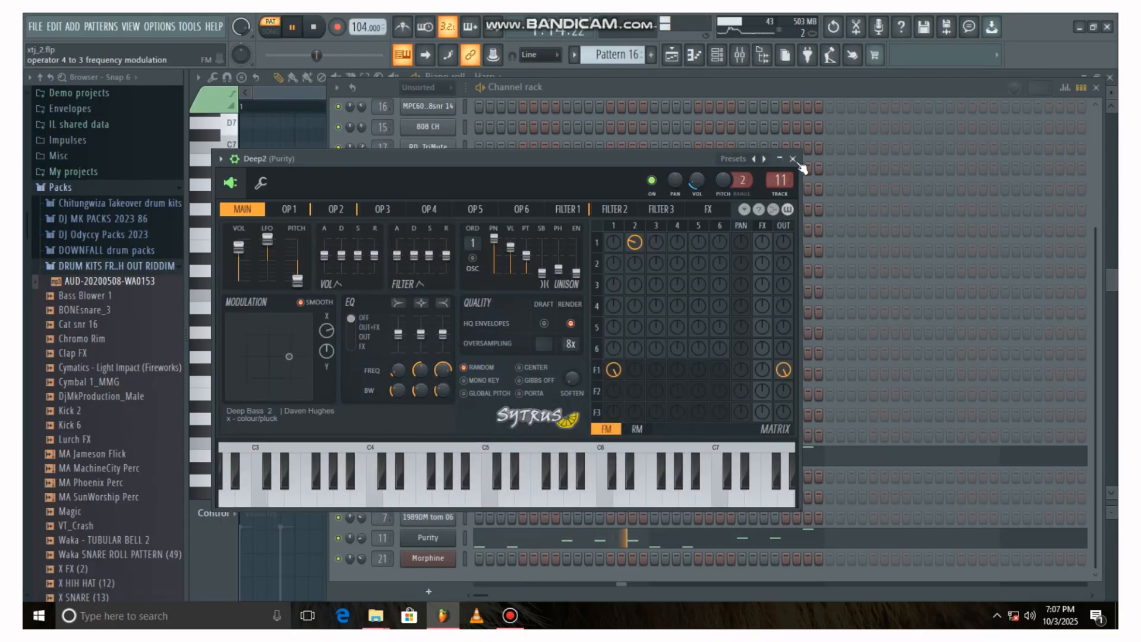
pyautogui.click(791, 158)
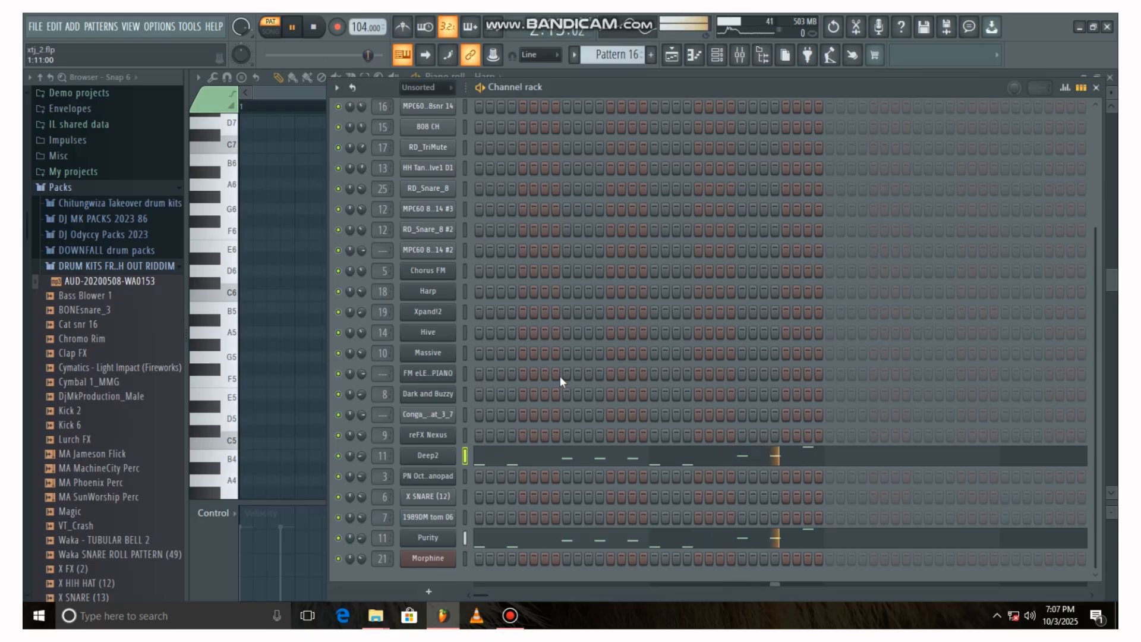
# Step: Examine the Pattern 16 bass notes of the Deep2 and Purity channels in the piano roll
pyautogui.click(502, 456)
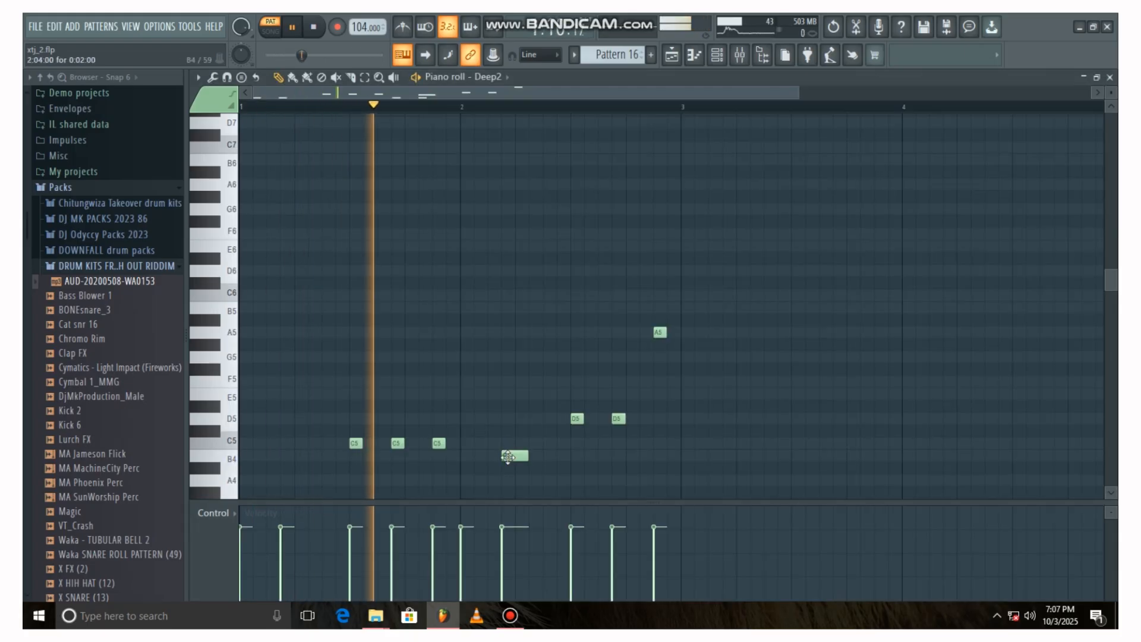
pyautogui.moveTo(1112, 305)
pyautogui.mouseDown()
pyautogui.moveTo(1112, 334)
pyautogui.moveTo(1112, 323)
pyautogui.mouseUp()
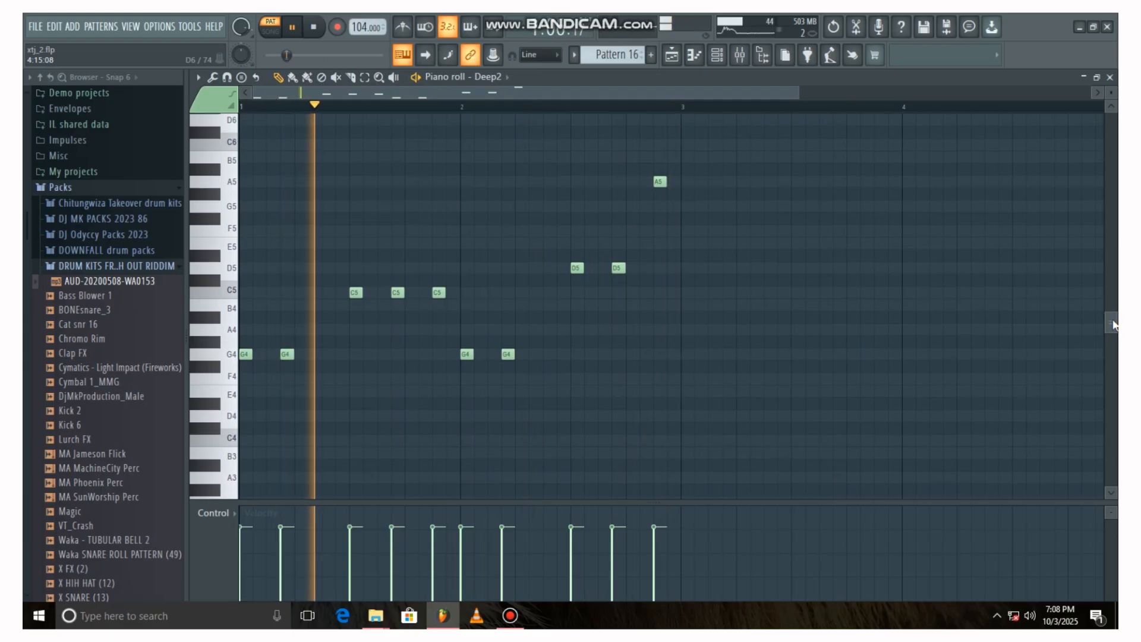
pyautogui.click(719, 58)
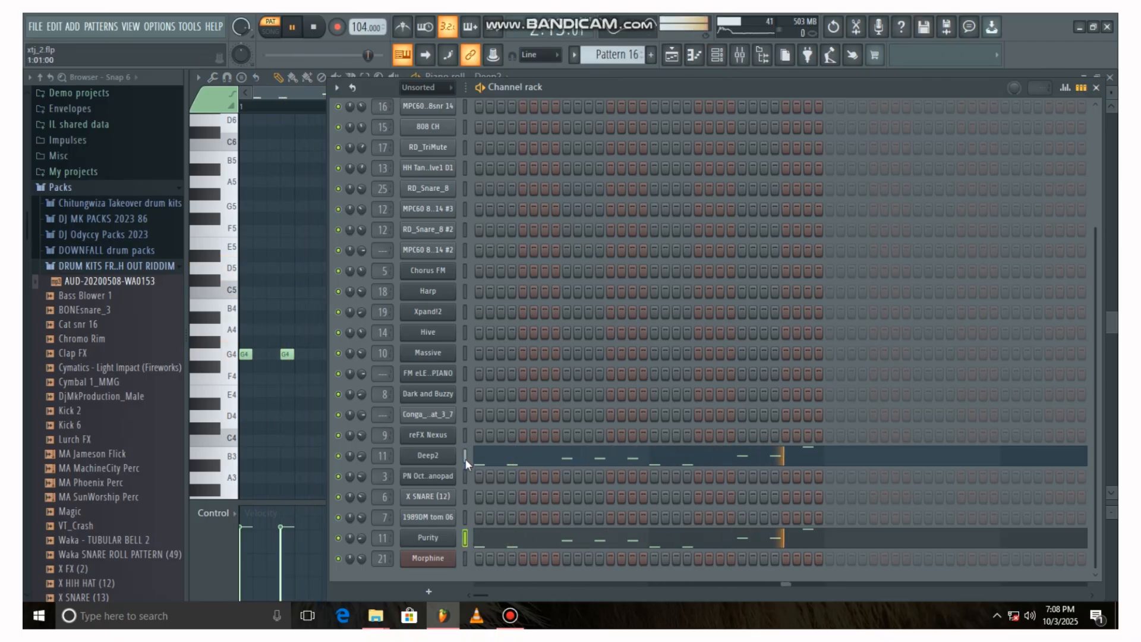
pyautogui.click(505, 540)
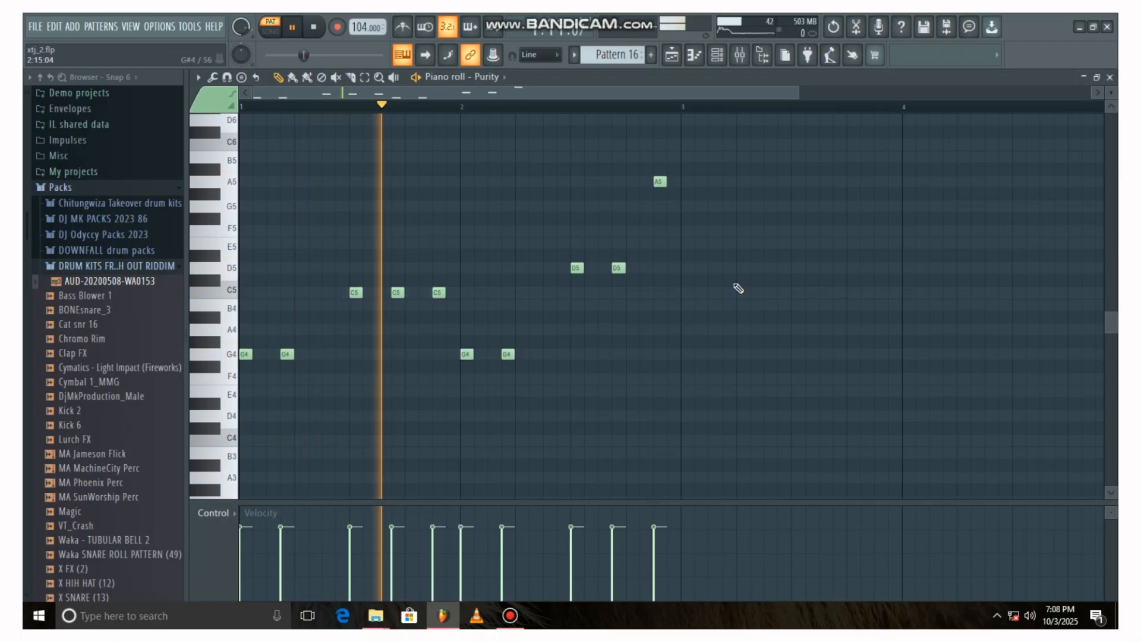
# Step: Return to the channel rack and briefly mute the Deep2 channel to hear the Purity bass of Pattern 16 alone
pyautogui.moveTo(797, 93); pyautogui.dragTo(725, 75)
pyautogui.click(718, 56)
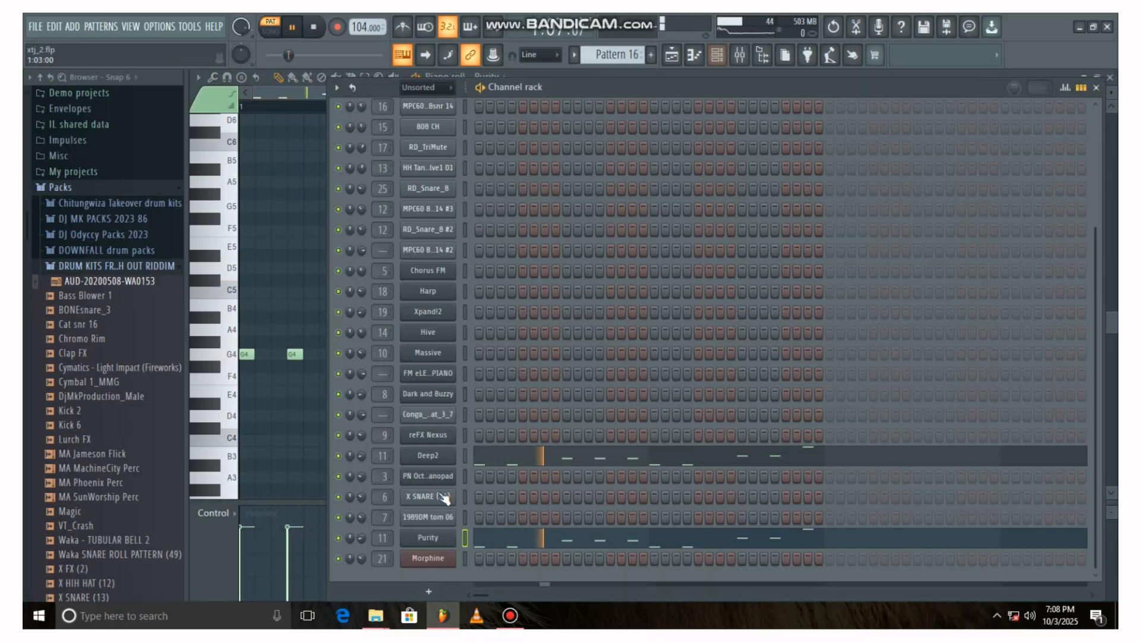
pyautogui.click(338, 456)
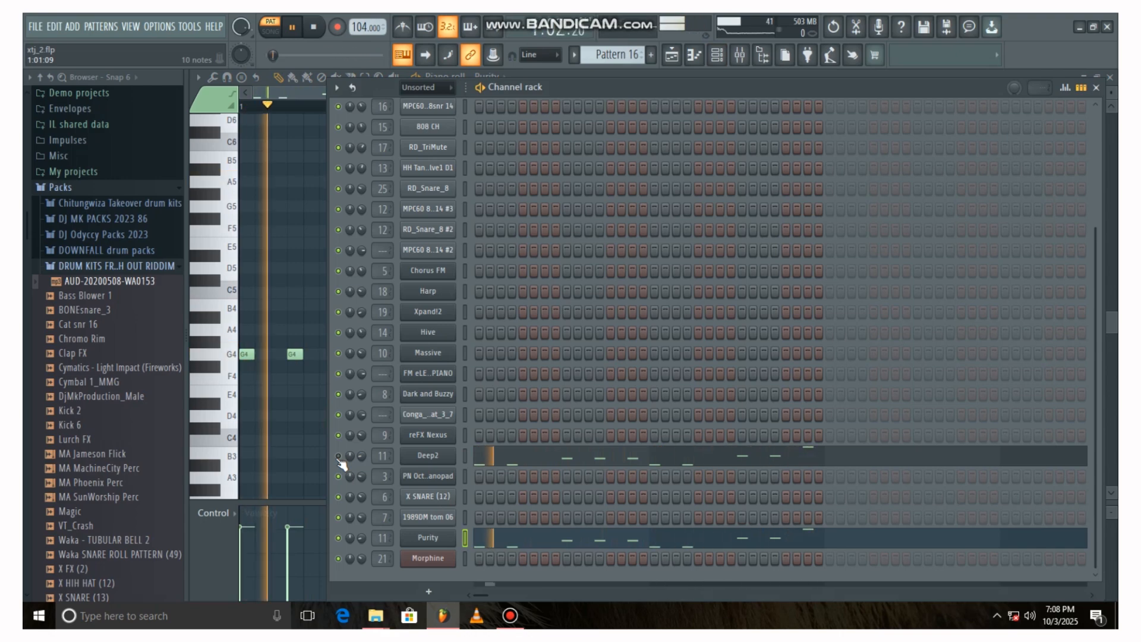
pyautogui.click(338, 457)
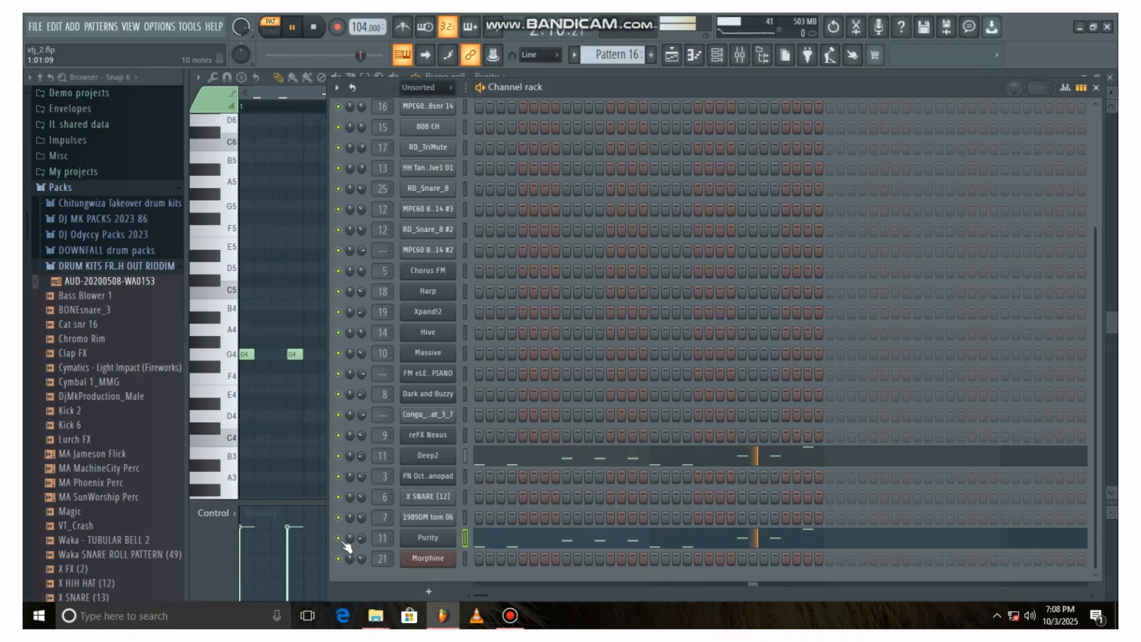
# Step: Switch to Pattern 17 and examine the Massive channel's loaded preset and its preset list
pyautogui.press('Right')
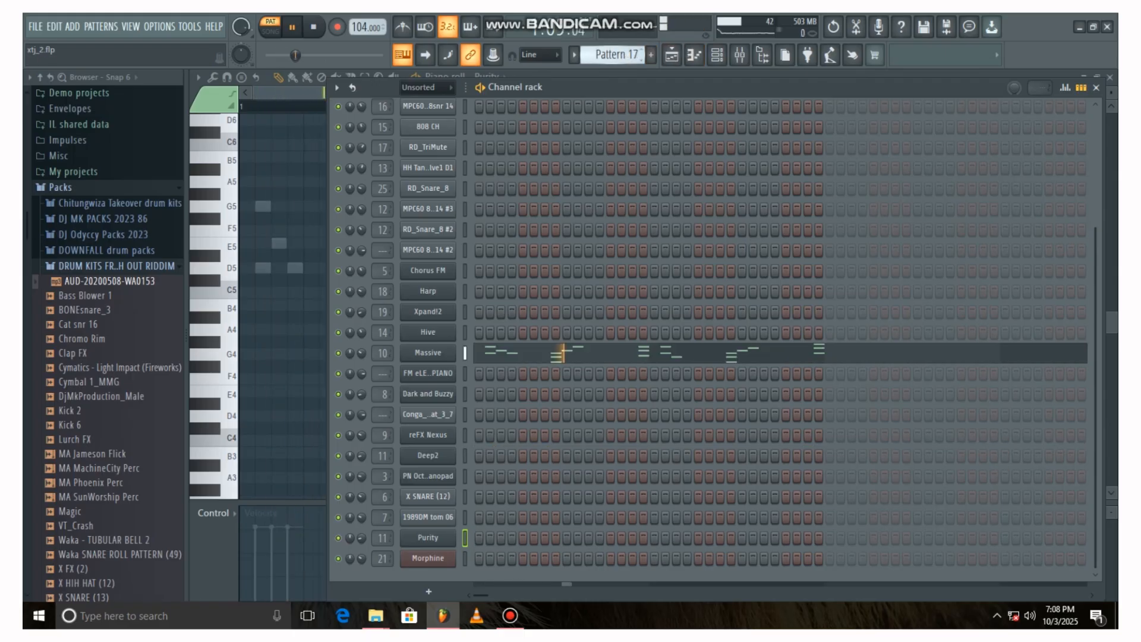
pyautogui.click(430, 357)
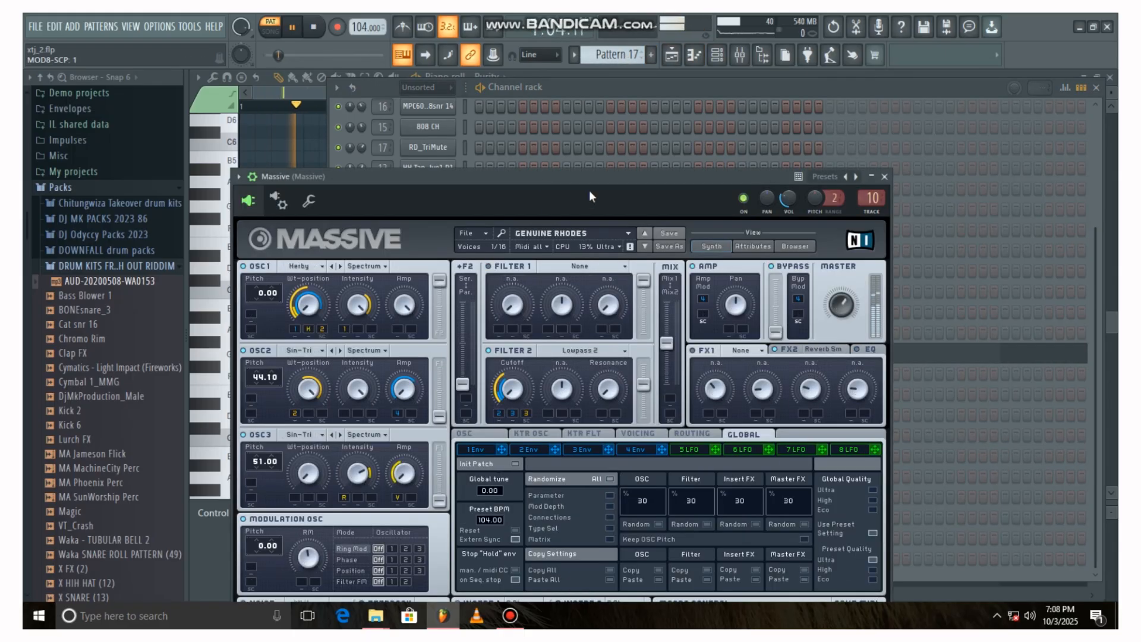
pyautogui.moveTo(526, 185); pyautogui.dragTo(566, 169)
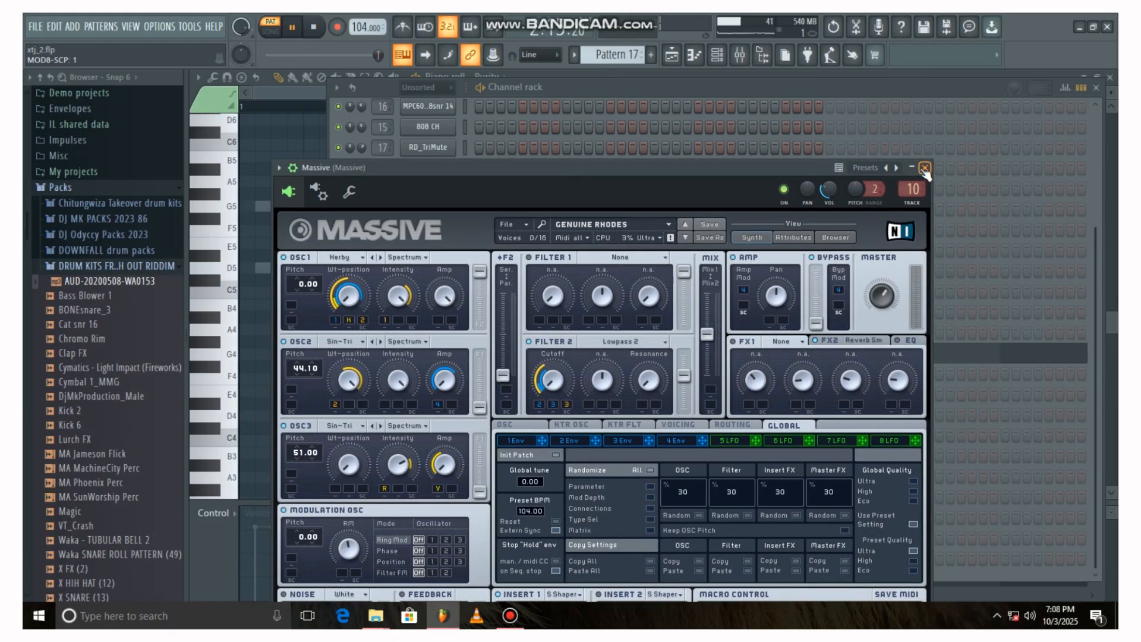
pyautogui.click(669, 222)
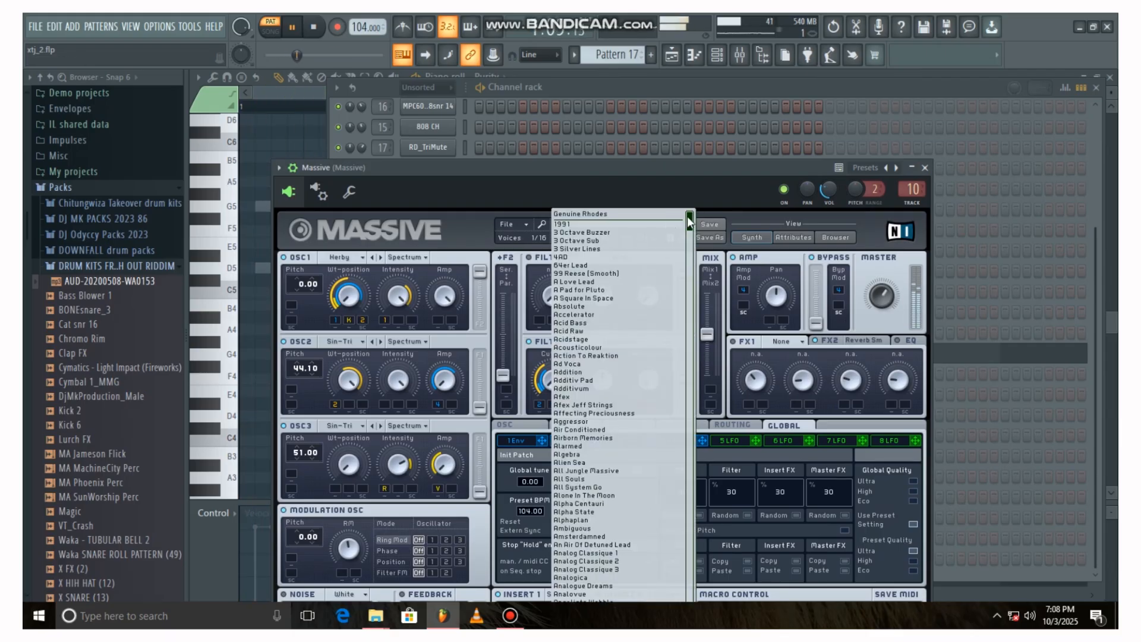
pyautogui.click(673, 171)
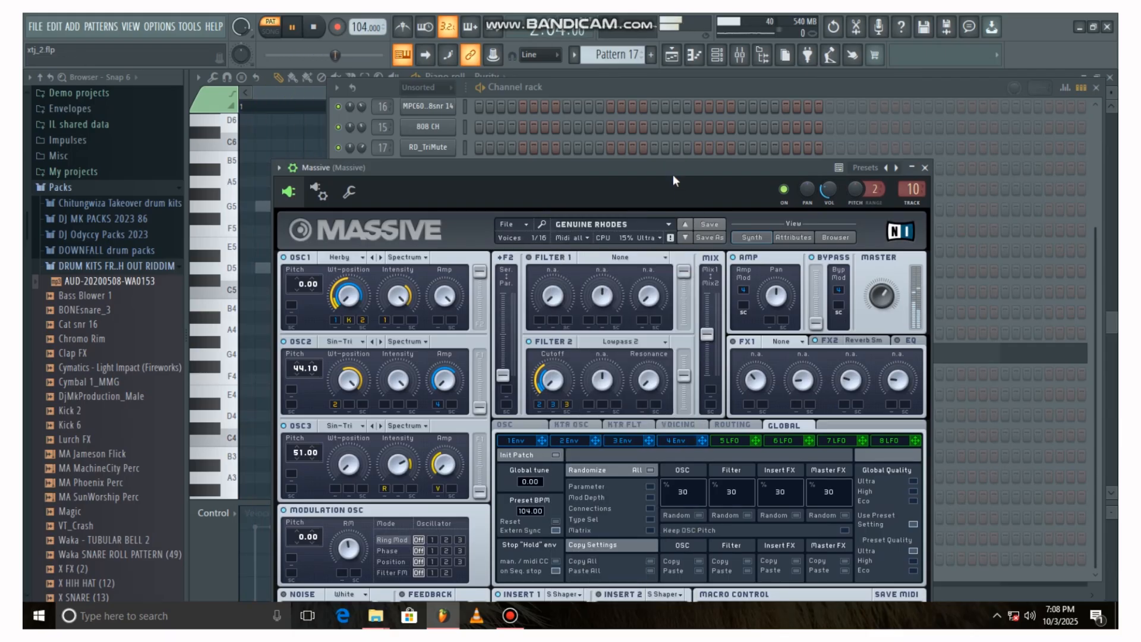
# Step: Change Massive's preset to 1991 and switch it back to Genuine Rhodes
pyautogui.click(685, 223)
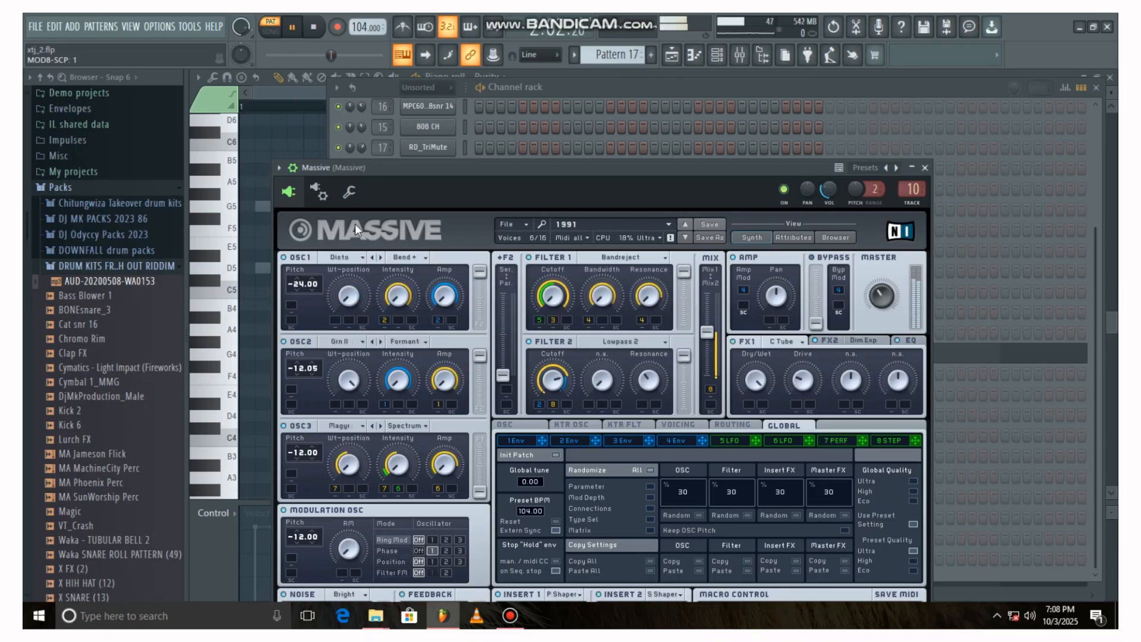
pyautogui.click(669, 223)
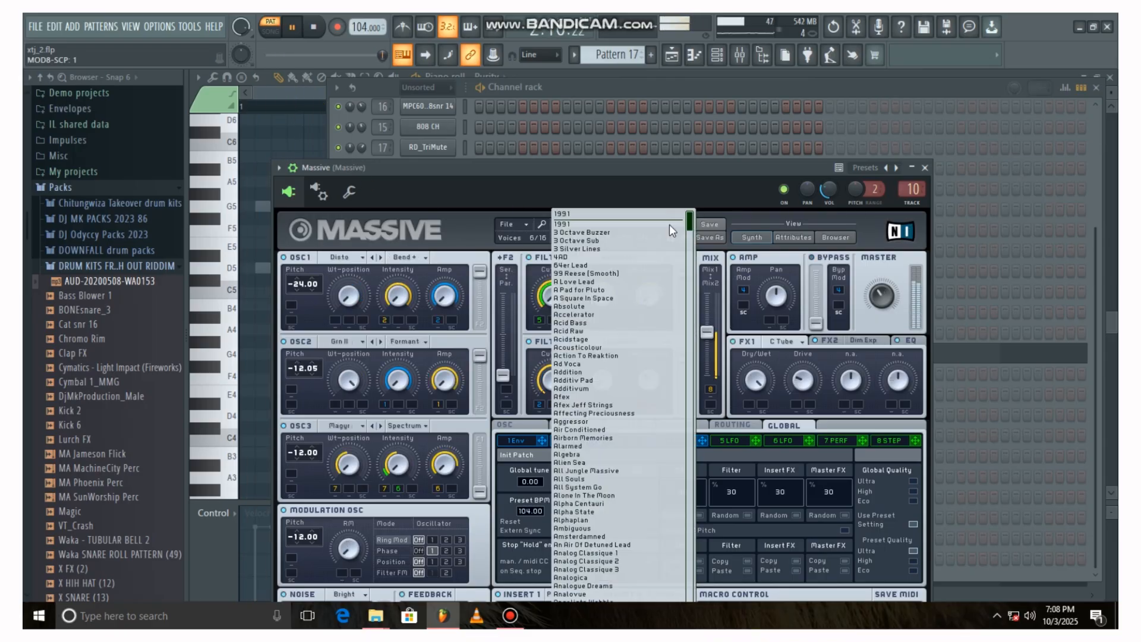
pyautogui.scroll(5, 689, 229)
pyautogui.moveTo(689, 229); pyautogui.dragTo(688, 383)
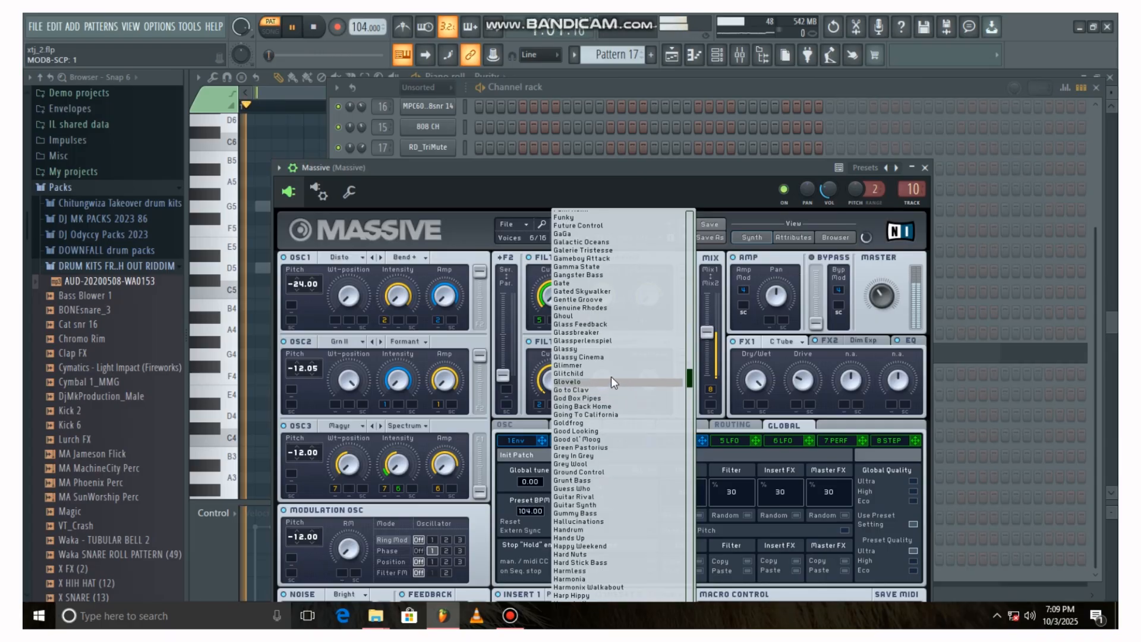
pyautogui.click(590, 308)
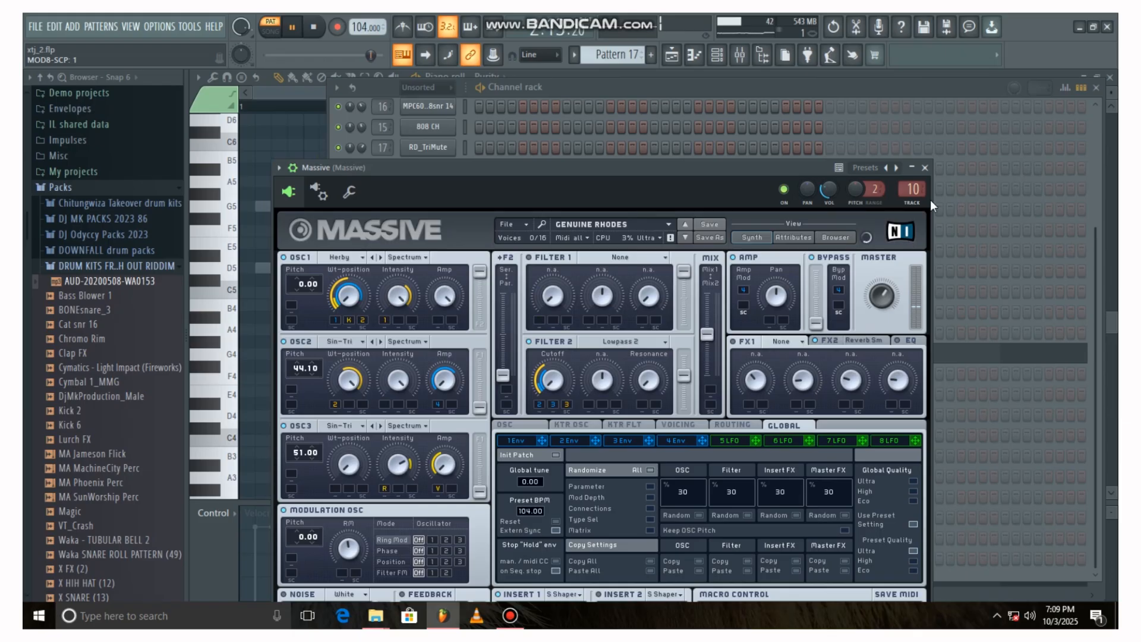
# Step: Close Massive and examine the Deep2 bass notes of Pattern 18 in the piano roll
pyautogui.click(926, 168)
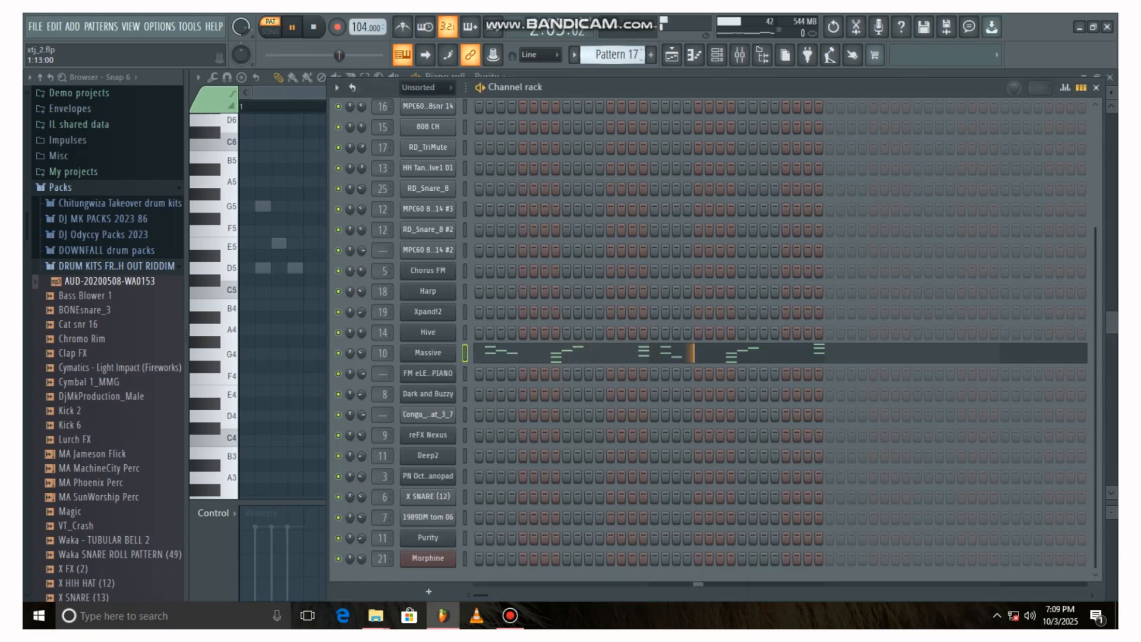
pyautogui.scroll(-1, 615, 53)
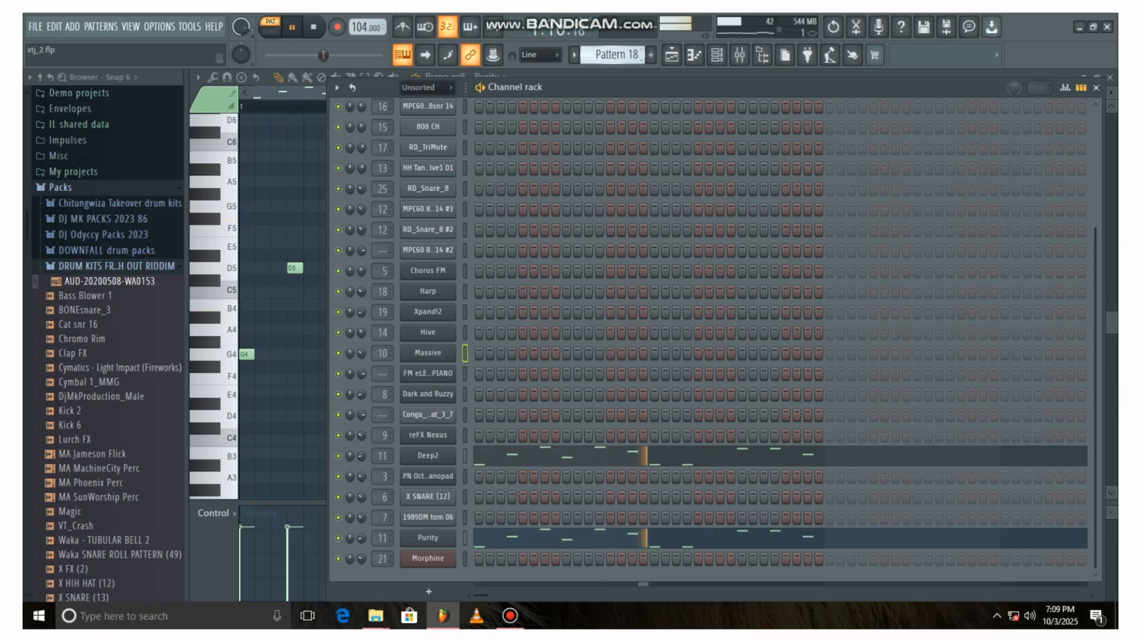
pyautogui.click(550, 464)
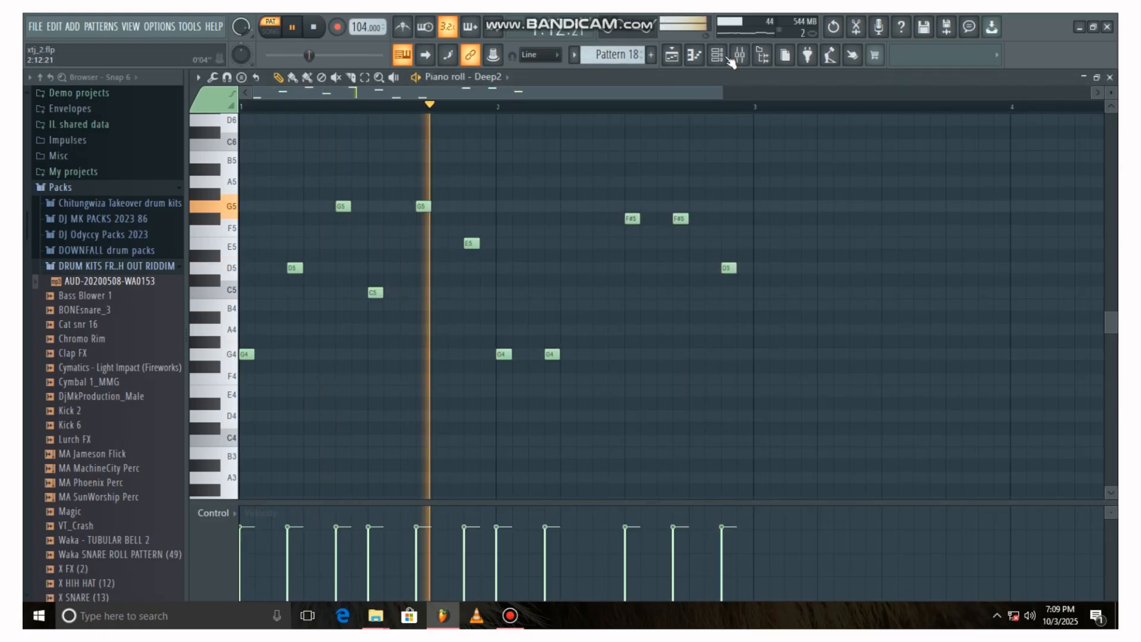
pyautogui.click(671, 55)
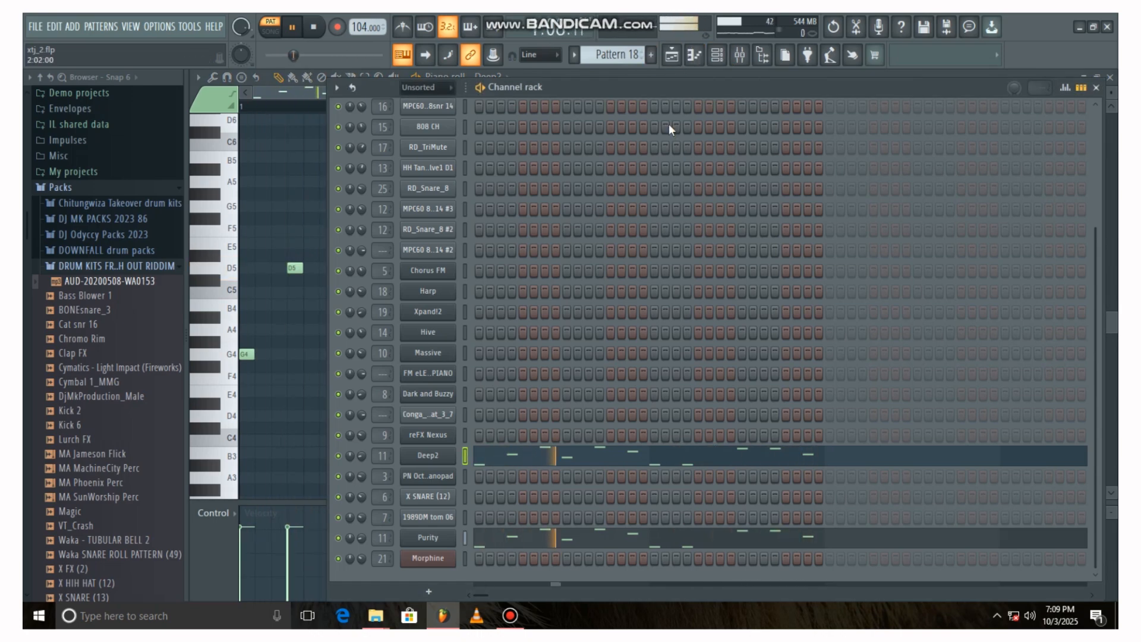
# Step: Review the drum steps of Pattern 19, and examine the Harp channel's preset and category in Pattern 20
pyautogui.moveTo(639, 56); pyautogui.dragTo(638, 49)
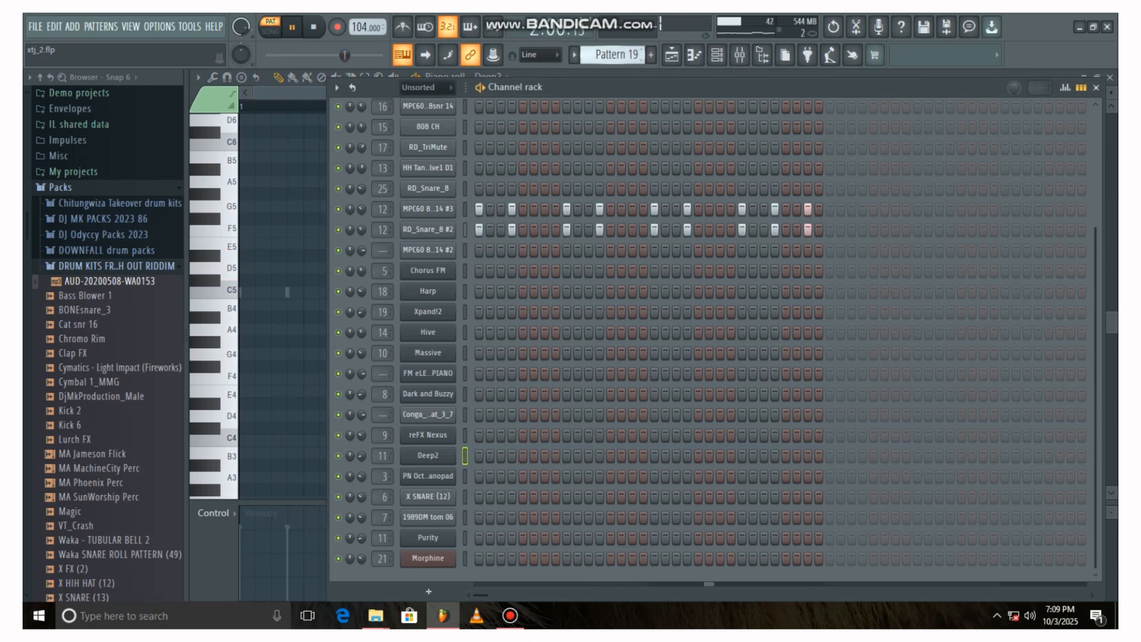
pyautogui.moveTo(624, 56); pyautogui.dragTo(624, 50)
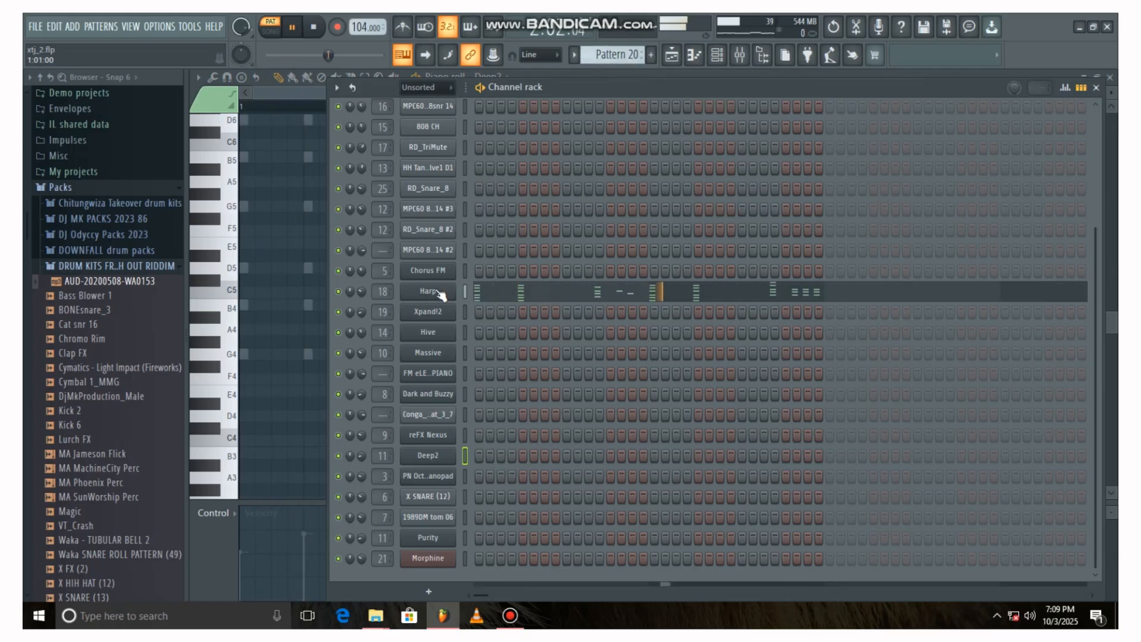
pyautogui.click(440, 294)
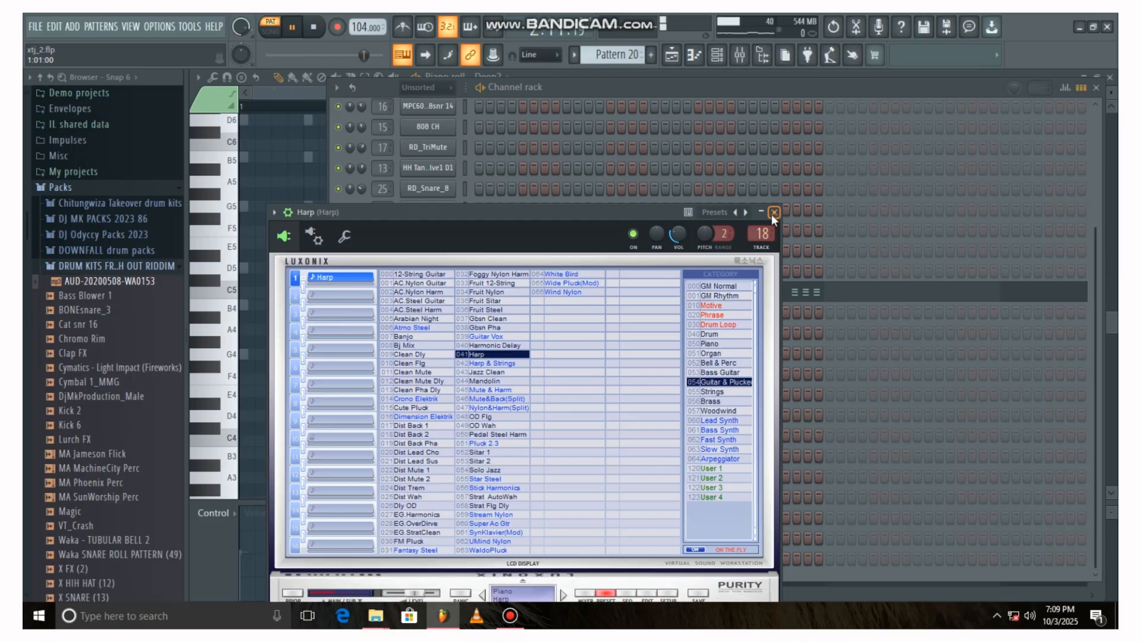
pyautogui.click(773, 212)
# Step: Examine the full range of Pattern 20's Harp notes in the piano roll and return to the channel rack
pyautogui.click(598, 281)
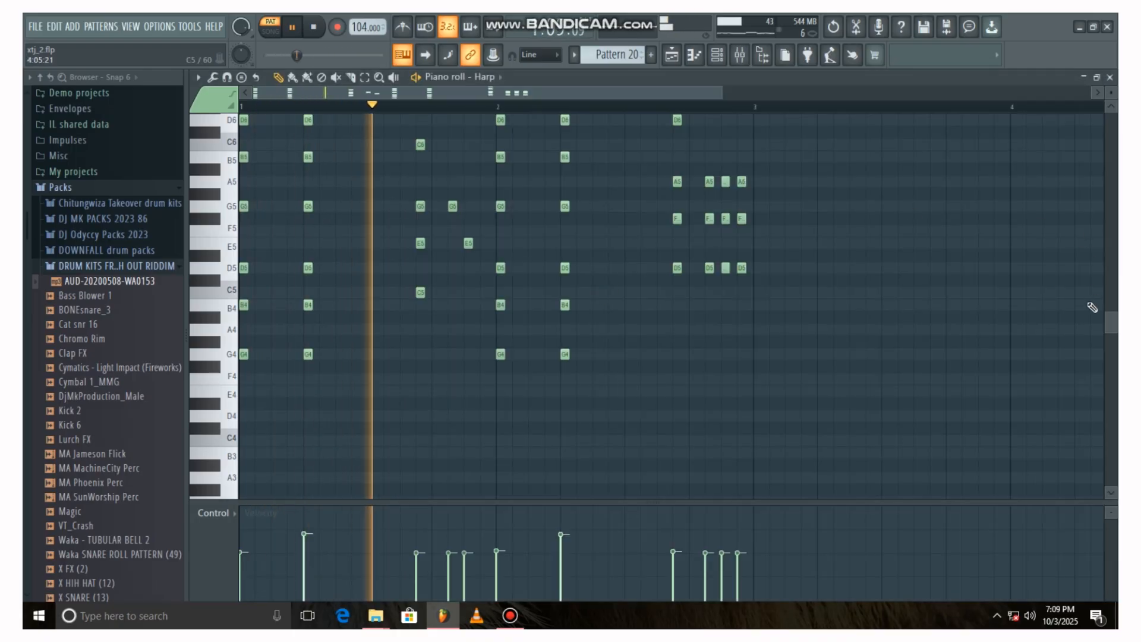
pyautogui.moveTo(1111, 324); pyautogui.dragTo(1116, 305)
pyautogui.click(715, 56)
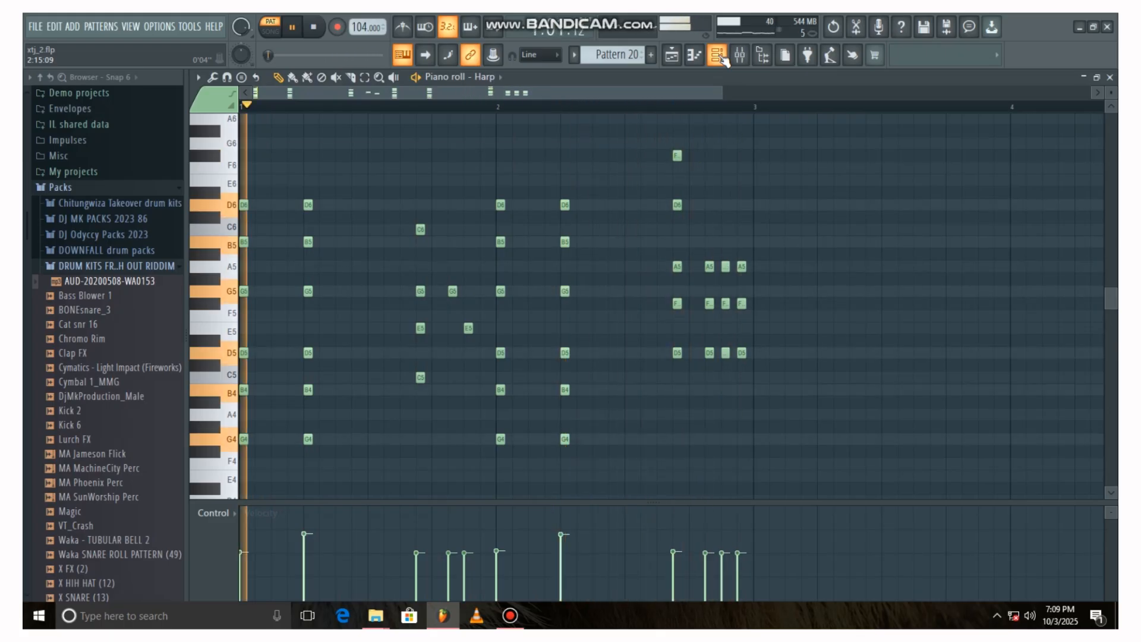
pyautogui.click(717, 55)
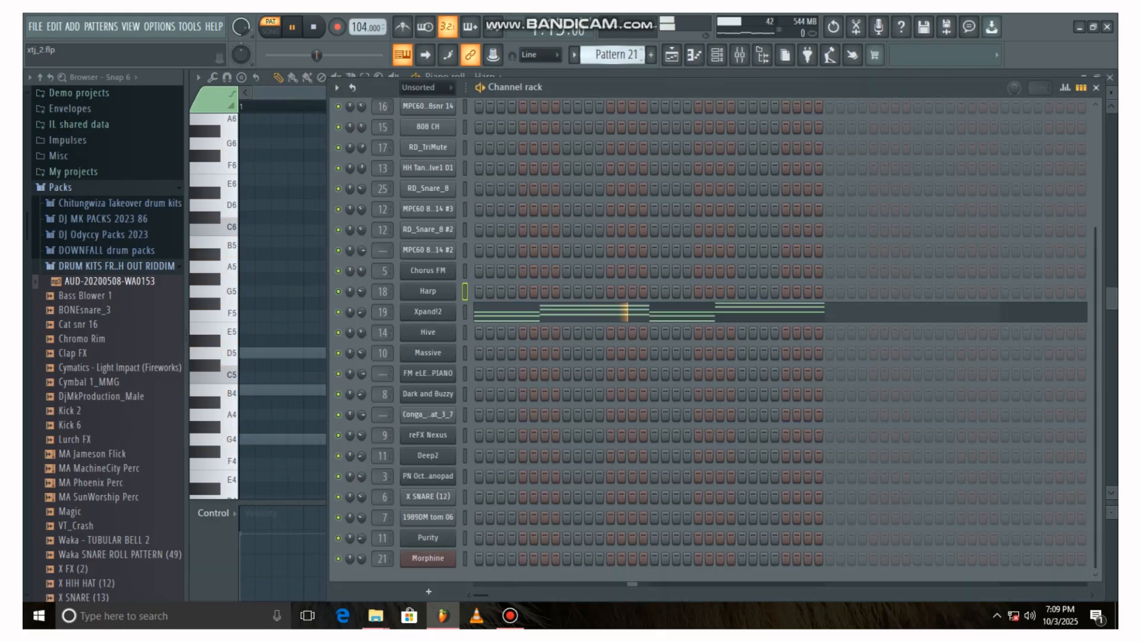
# Step: Examine the Xpand!2 channel's preset and its Pattern 21 chords in the piano roll
pyautogui.click(429, 312)
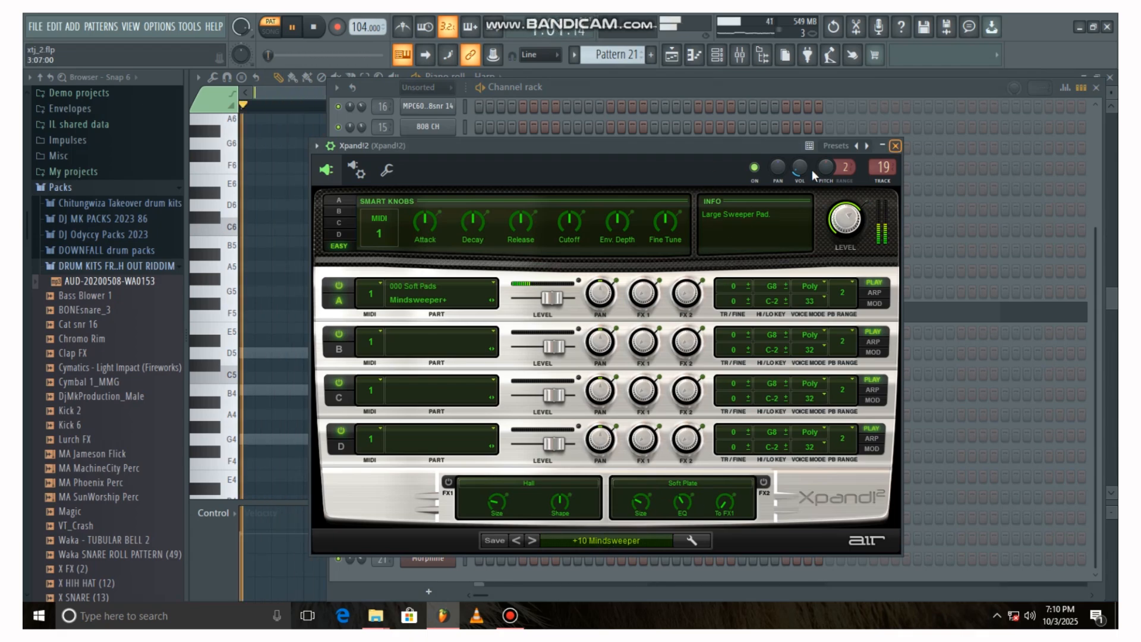
pyautogui.click(896, 145)
pyautogui.click(597, 310)
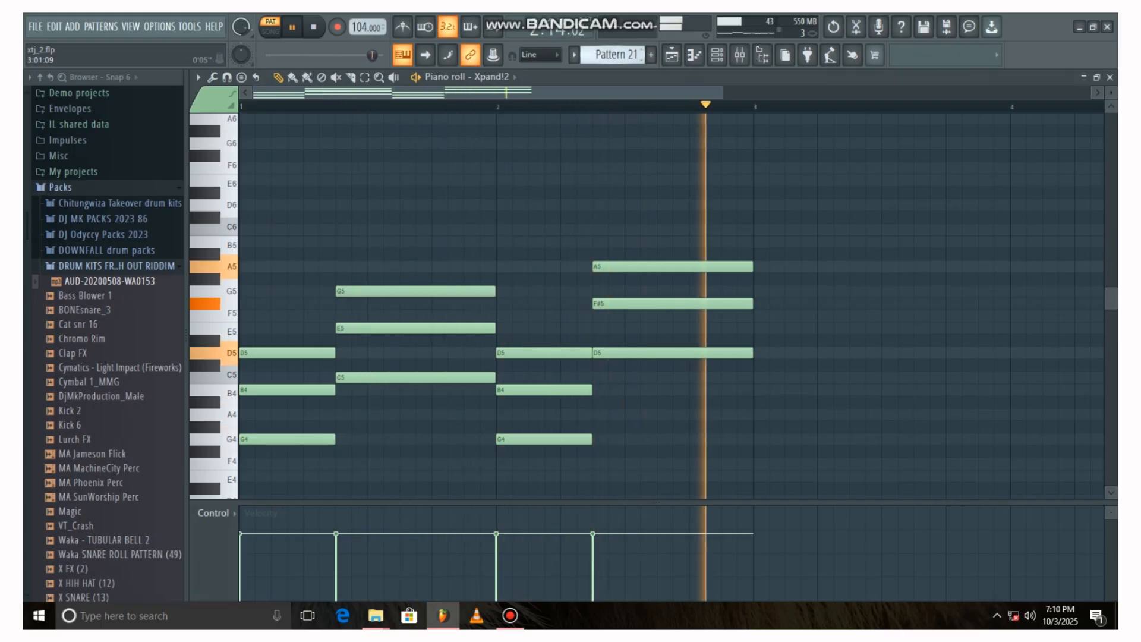
# Step: Switch to Pattern 22 and check its channel rack for notes or steps
pyautogui.scroll(-1, 620, 55)
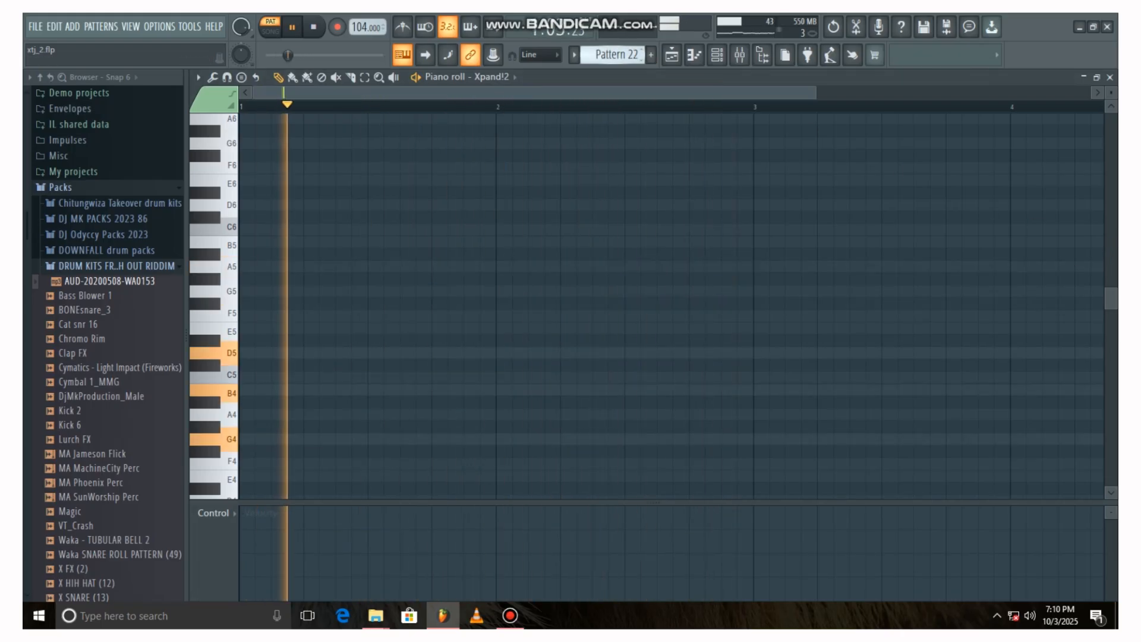
pyautogui.click(718, 55)
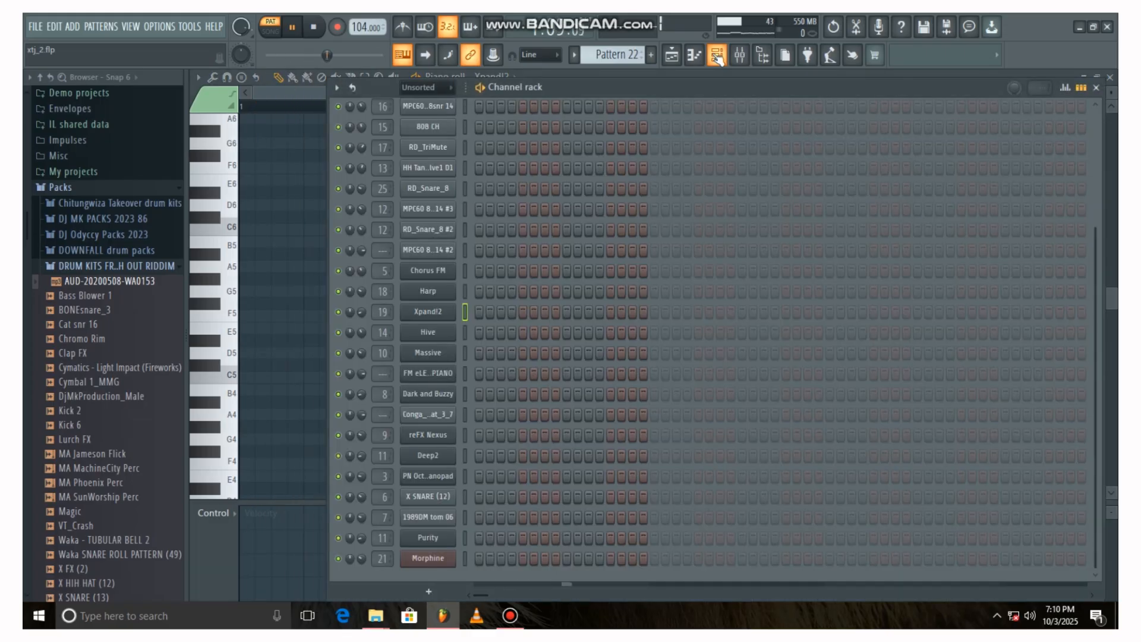
pyautogui.click(717, 55)
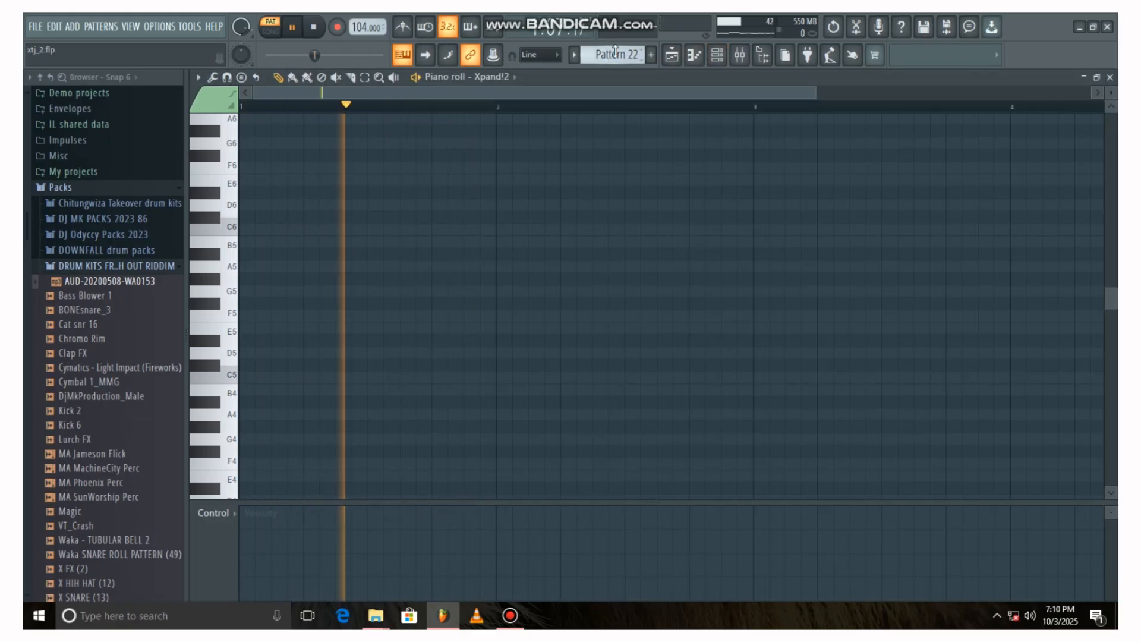
# Step: Switch to Pattern 23 and examine the program loaded in the Morphine channel
pyautogui.scroll(-1, 615, 54)
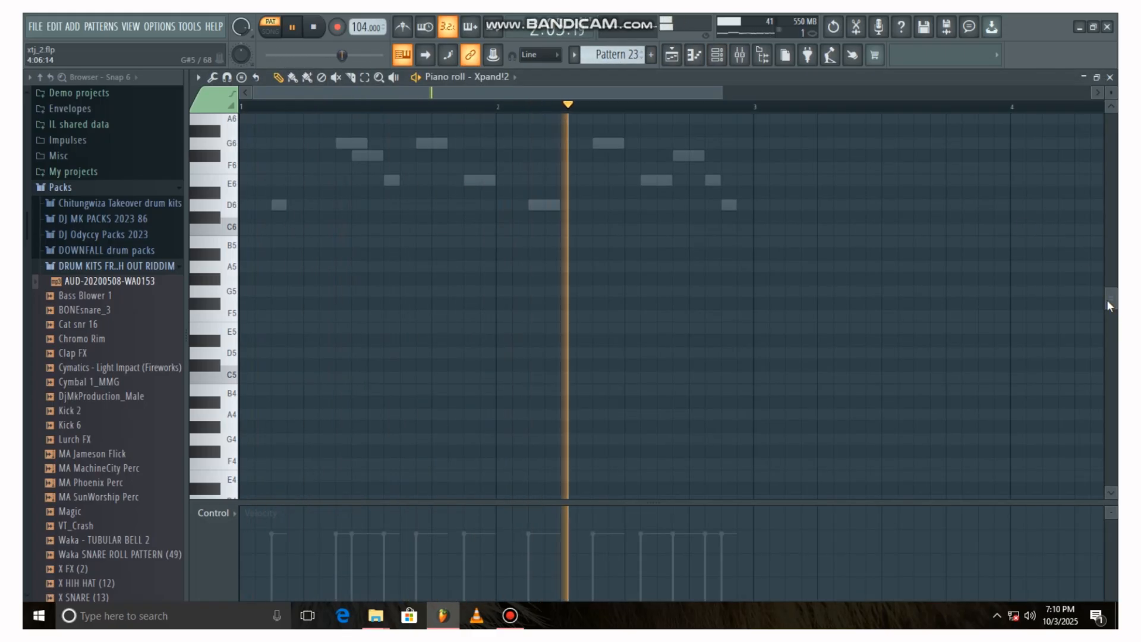
pyautogui.scroll(5, 1110, 303)
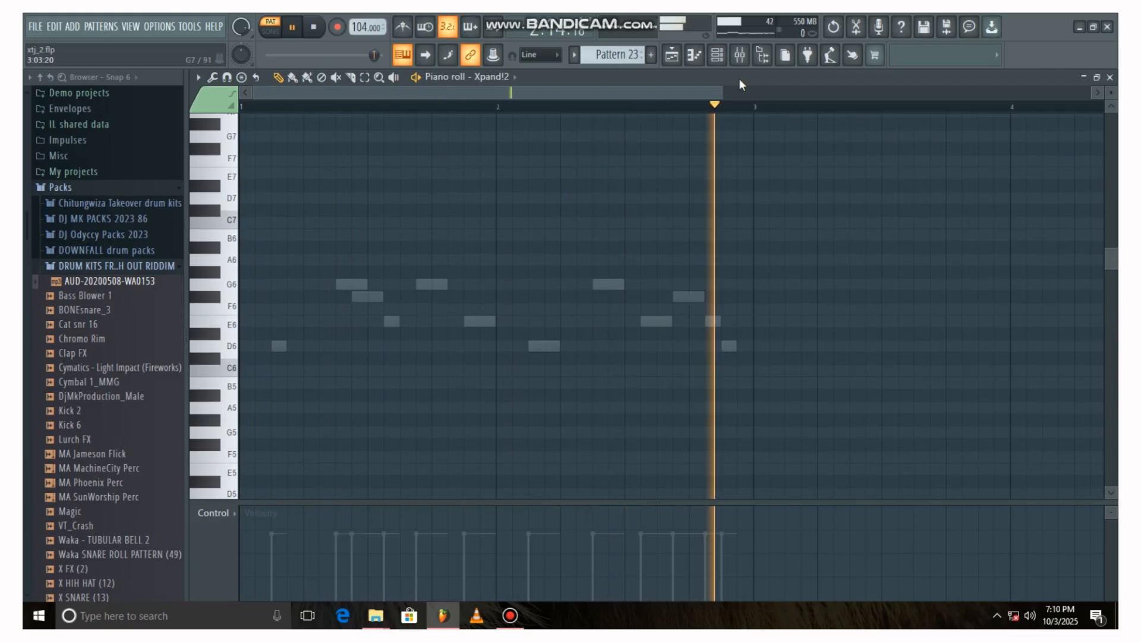
pyautogui.click(717, 56)
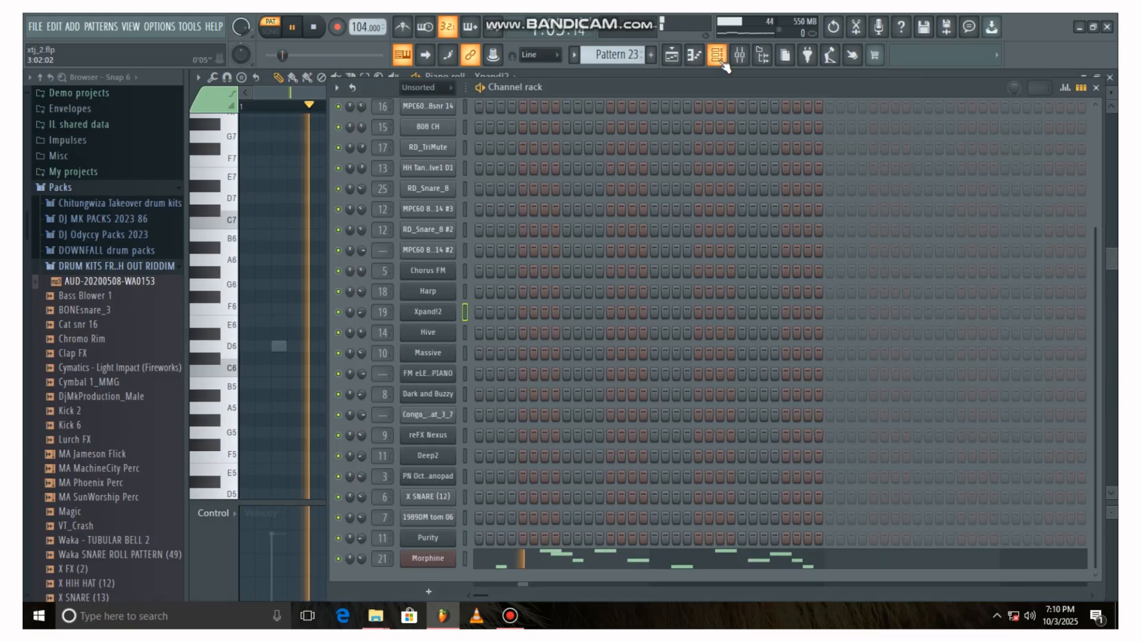
pyautogui.click(440, 557)
pyautogui.moveTo(760, 272); pyautogui.dragTo(778, 128)
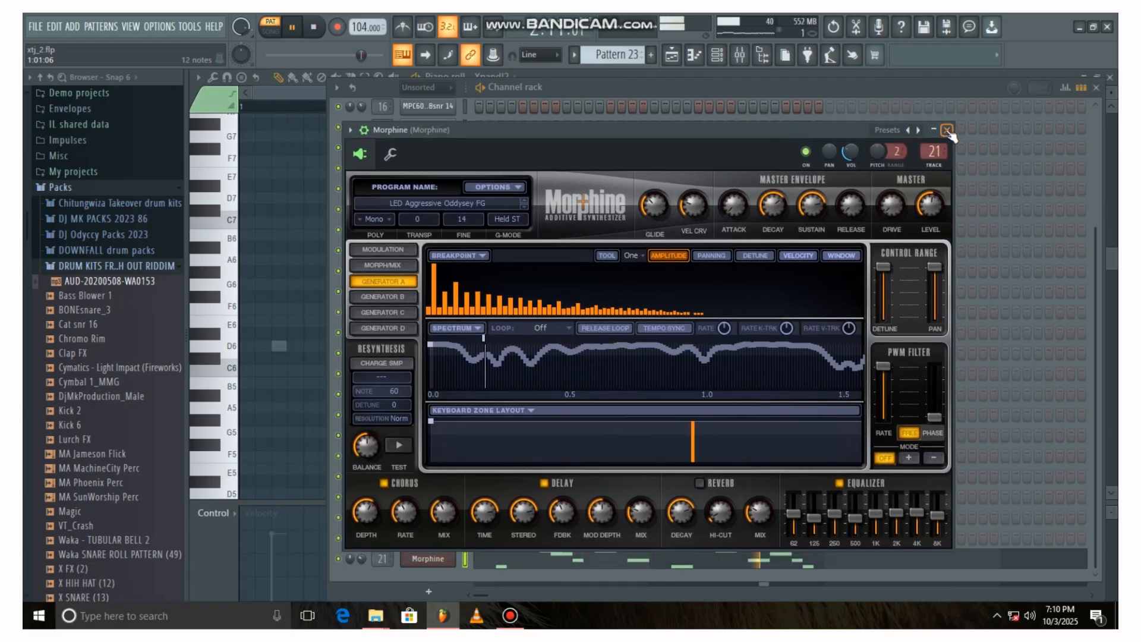
pyautogui.click(948, 131)
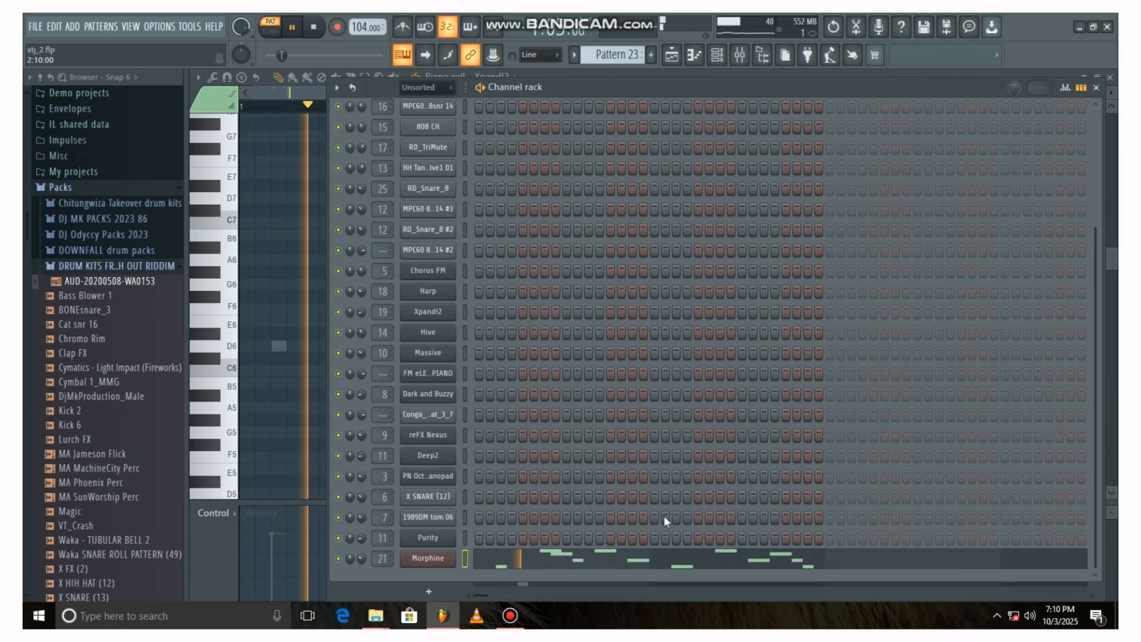
# Step: Examine the Morphine notes of Pattern 23 in the piano roll, and check Pattern 24 in the channel rack
pyautogui.click(624, 560)
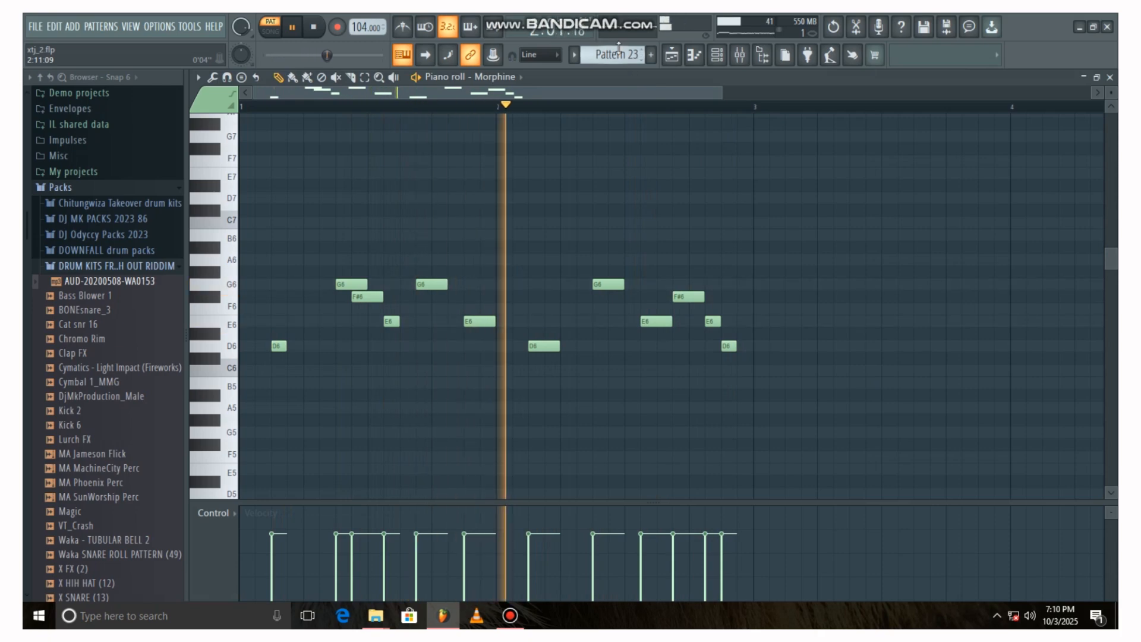
pyautogui.moveTo(620, 54); pyautogui.dragTo(619, 48)
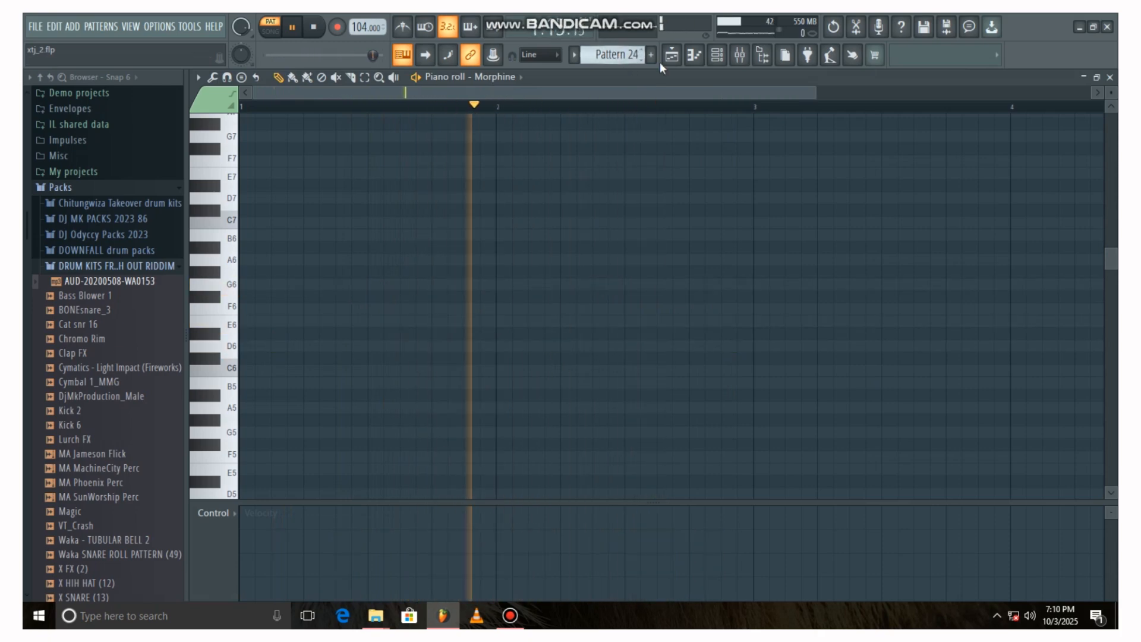
pyautogui.click(719, 58)
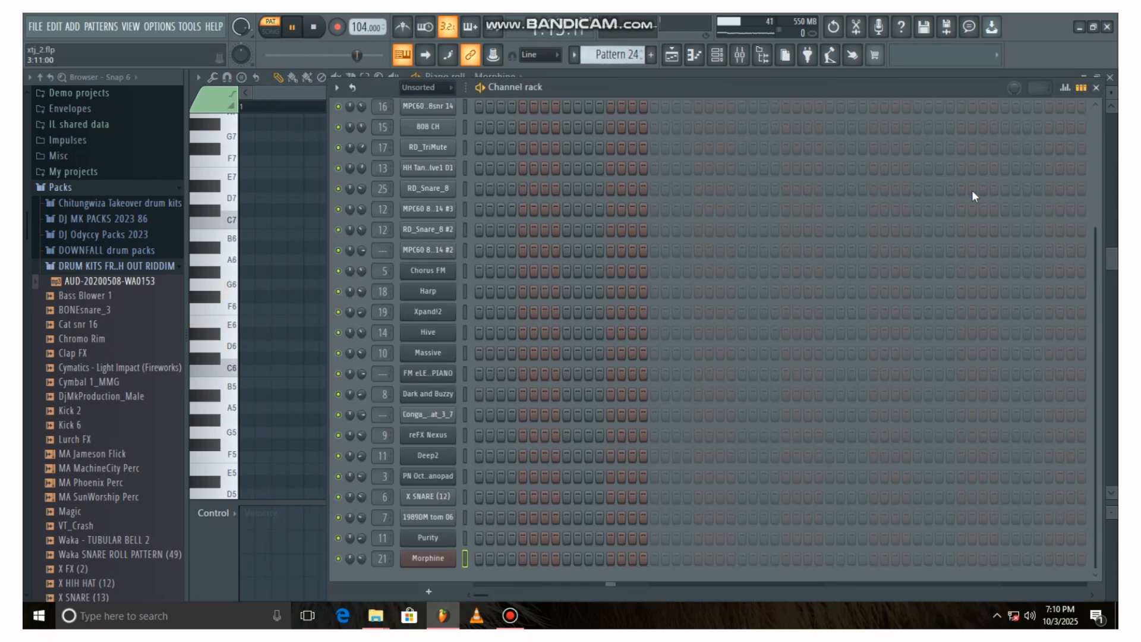
# Step: Switch from Pattern 24 back to Pattern 1 and pause its playback
pyautogui.scroll(-1, 1093, 335)
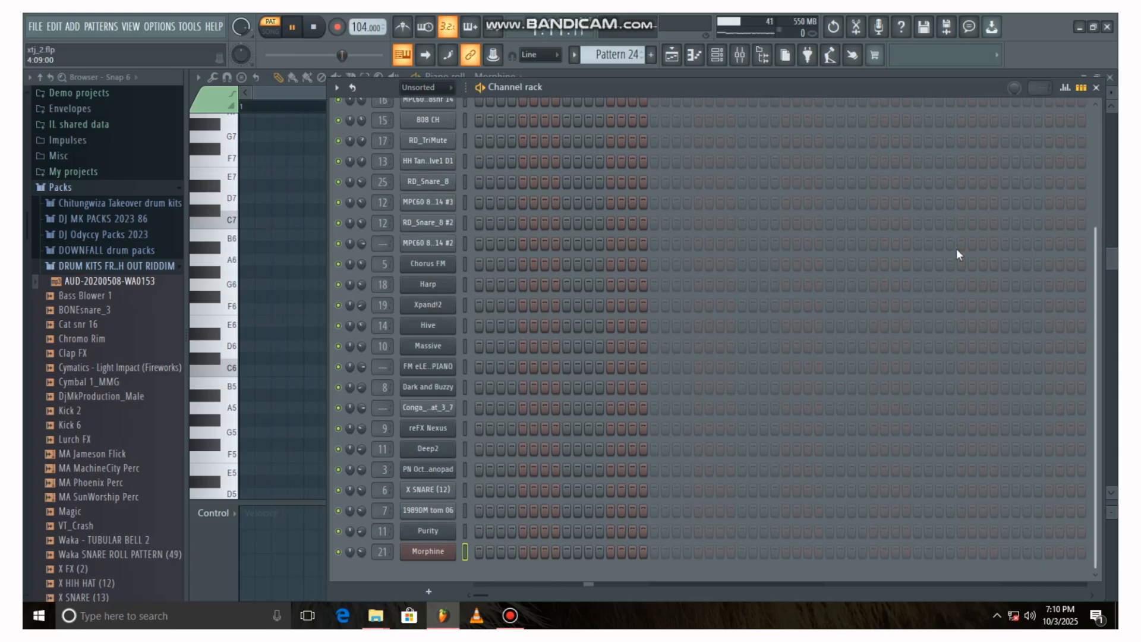
pyautogui.moveTo(619, 54); pyautogui.dragTo(619, 95)
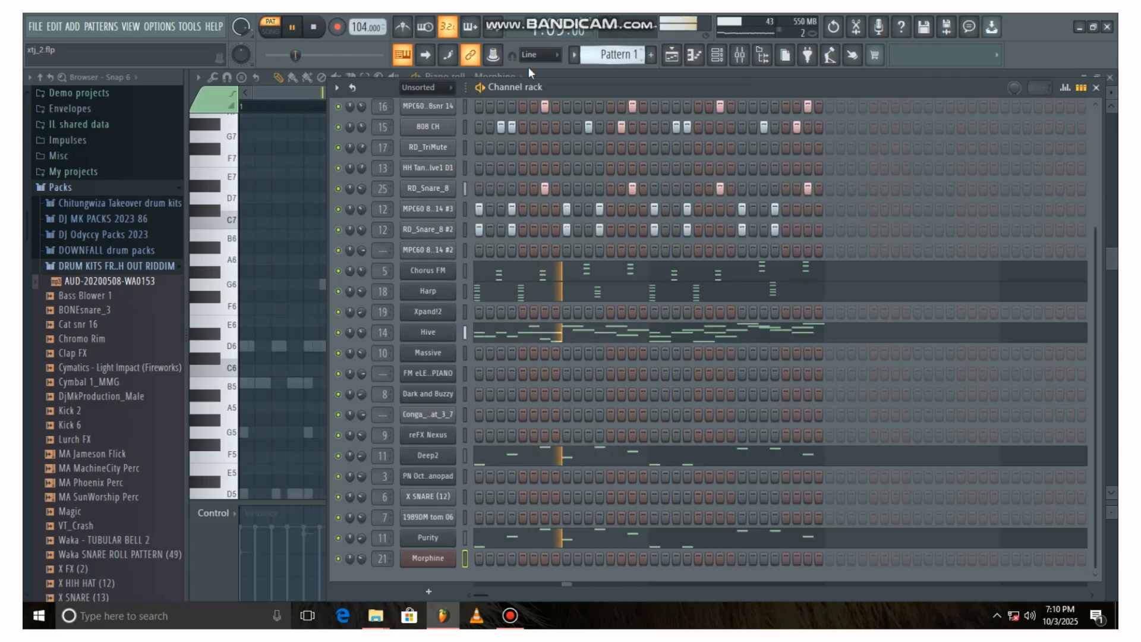
pyautogui.click(294, 27)
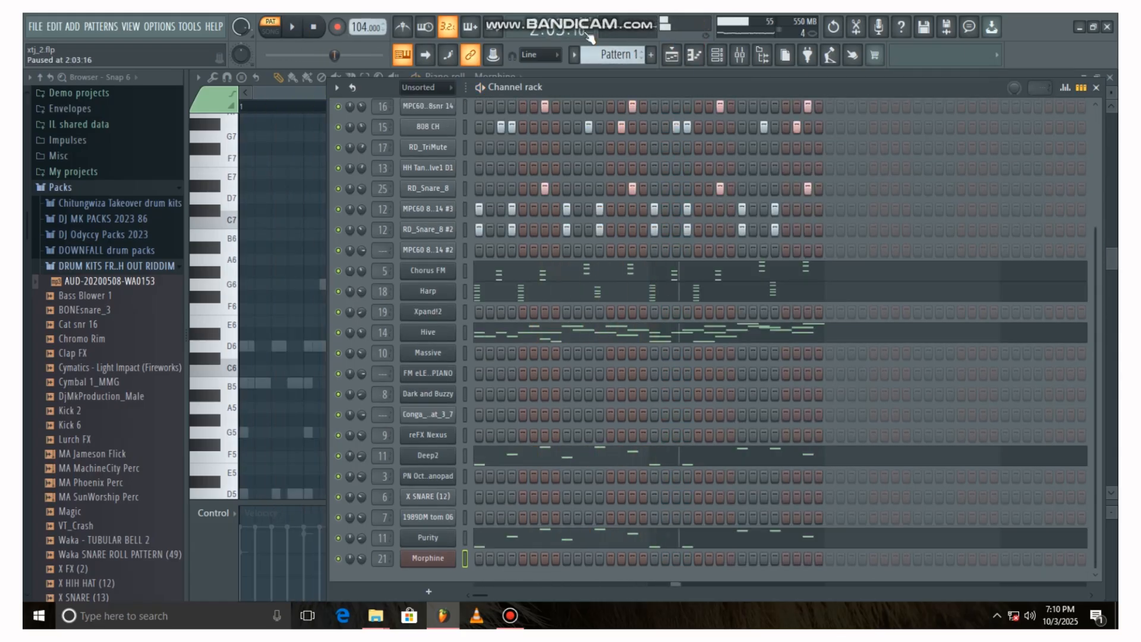
# Step: Show the full arrangement in the playlist, play it from the start in song mode, and stop playback
pyautogui.click(671, 54)
pyautogui.moveTo(861, 92); pyautogui.dragTo(926, 93)
pyautogui.click(270, 31)
pyautogui.click(292, 27)
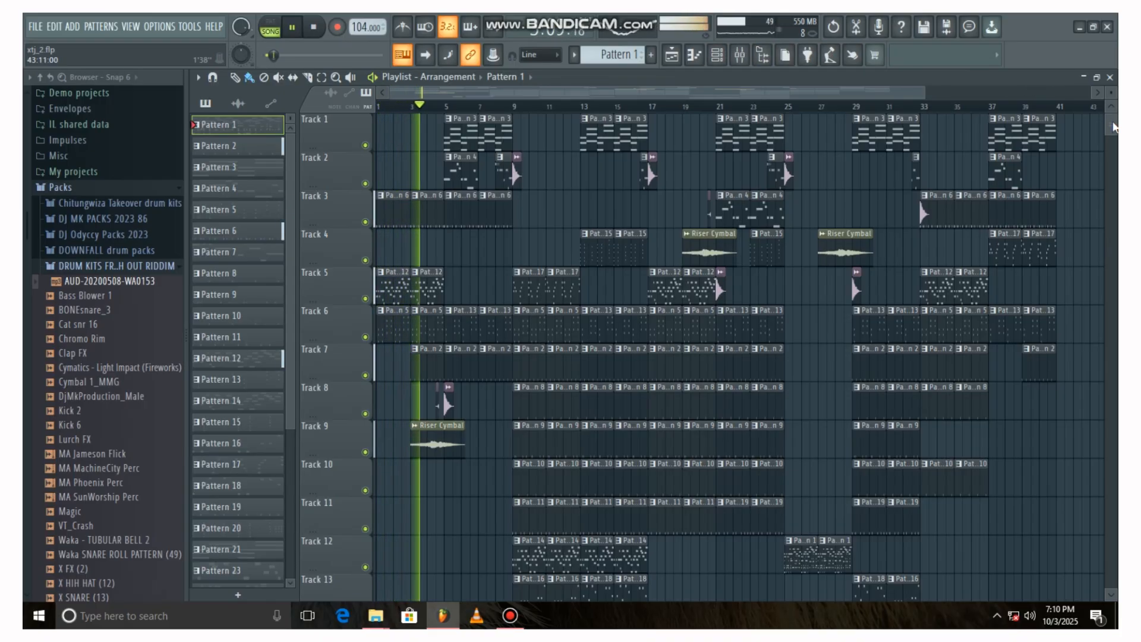
pyautogui.click(315, 28)
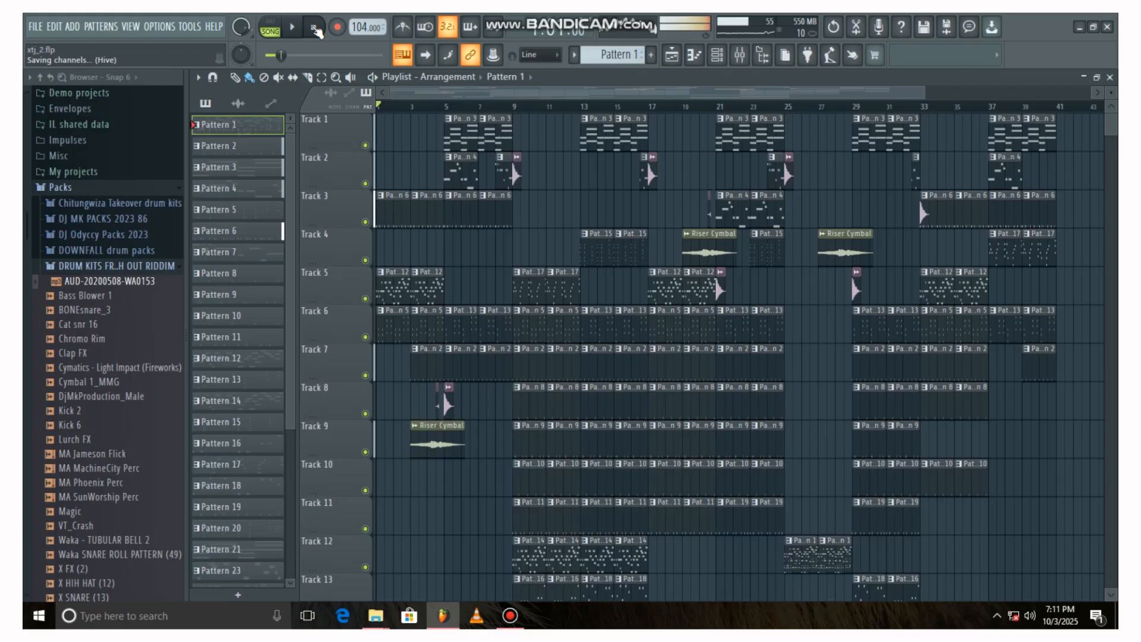
pyautogui.click(521, 621)
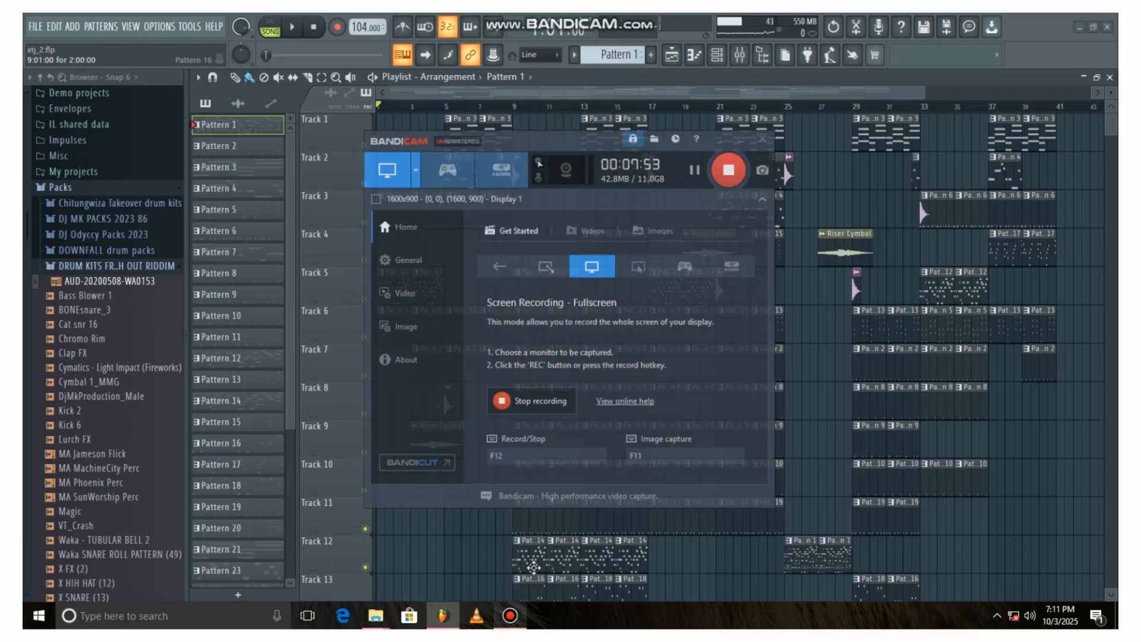
pyautogui.click(735, 155)
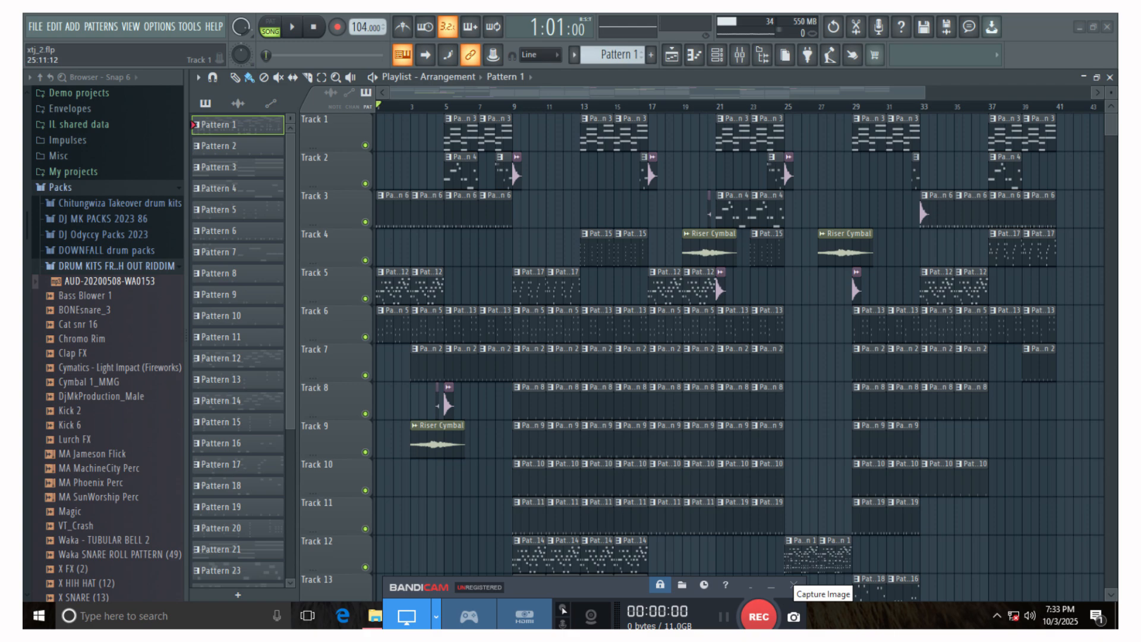